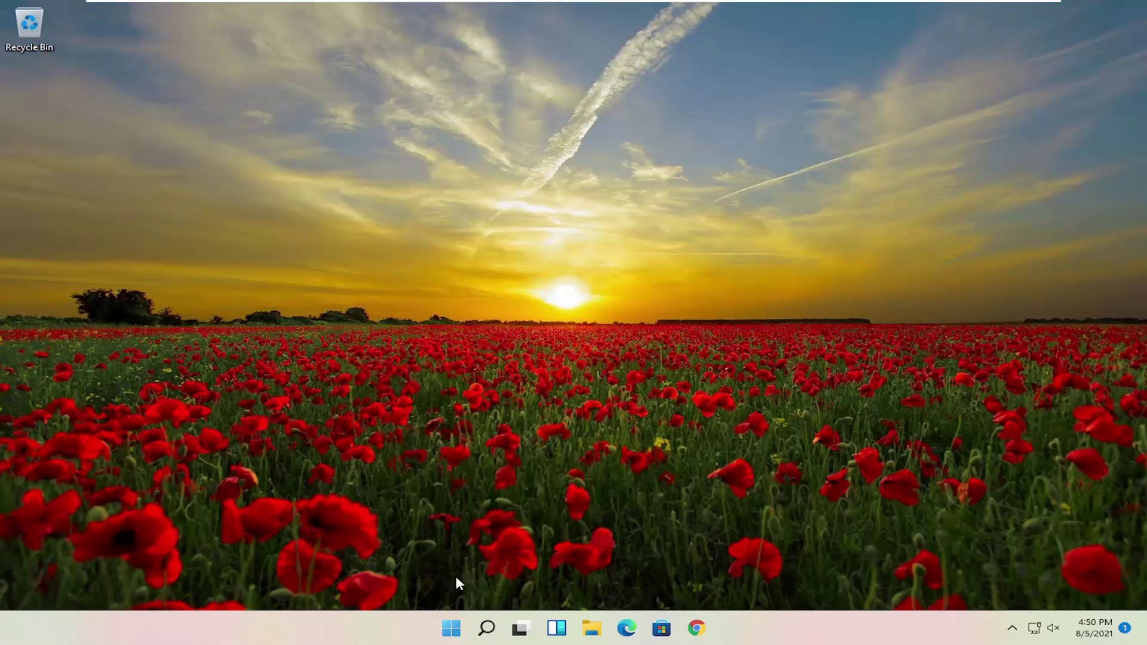
- Disable Cortana as a startup app in Task Manager, and close Task Manager
{"action": "right_click", "coordinate": [450, 630]}
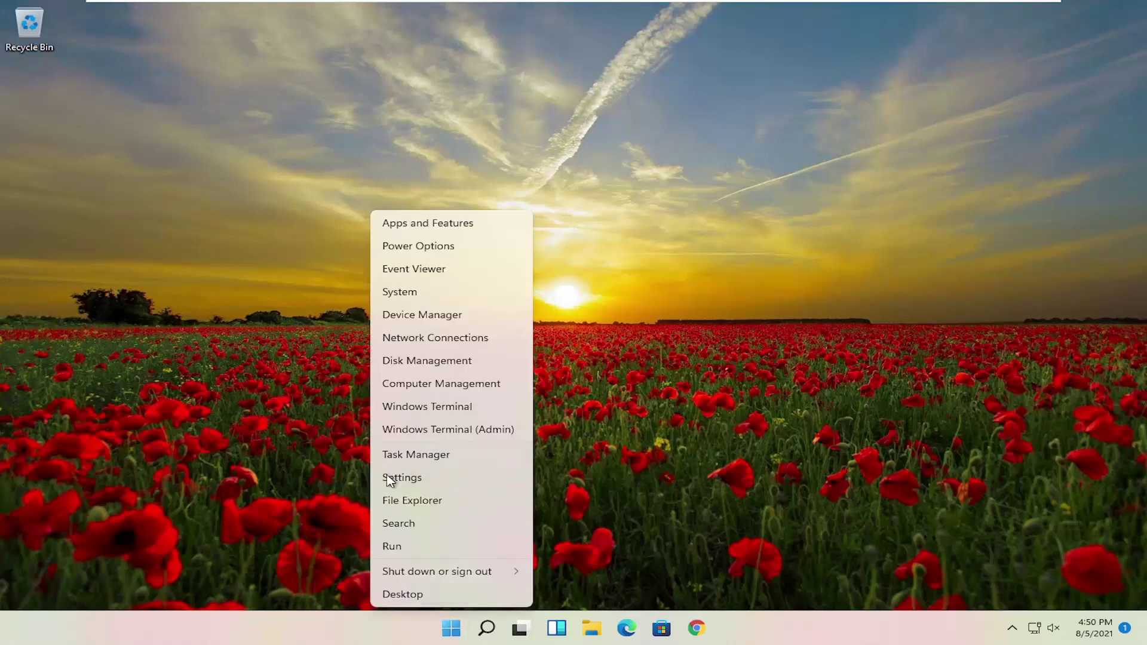
{"action": "left_click", "coordinate": [469, 461]}
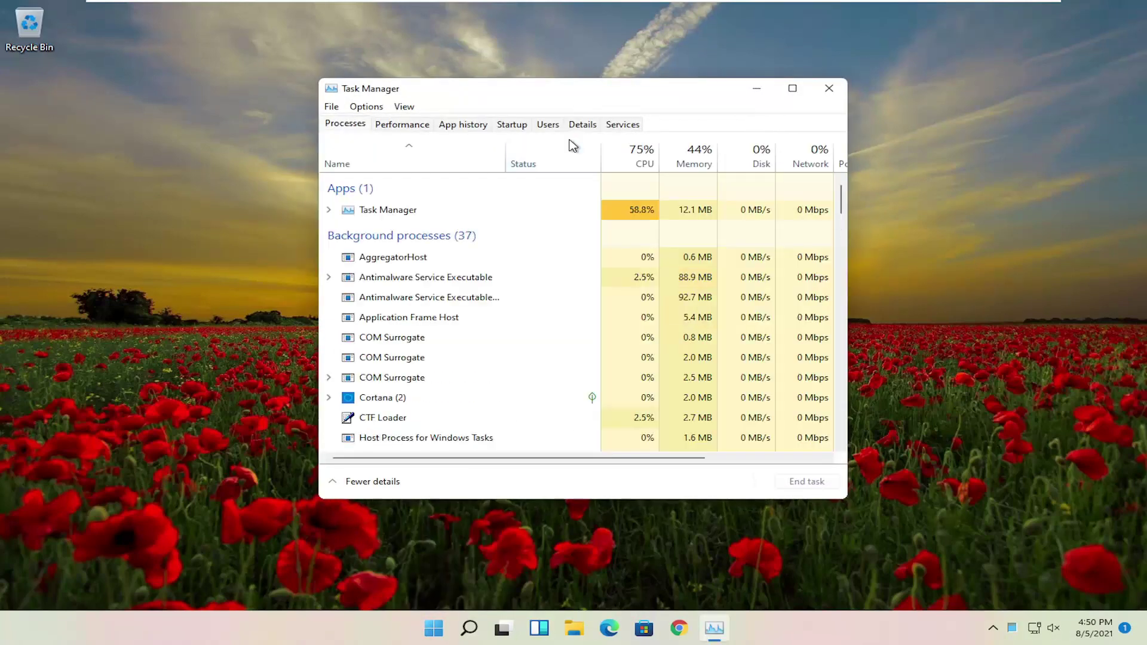
{"action": "left_click", "coordinate": [512, 126]}
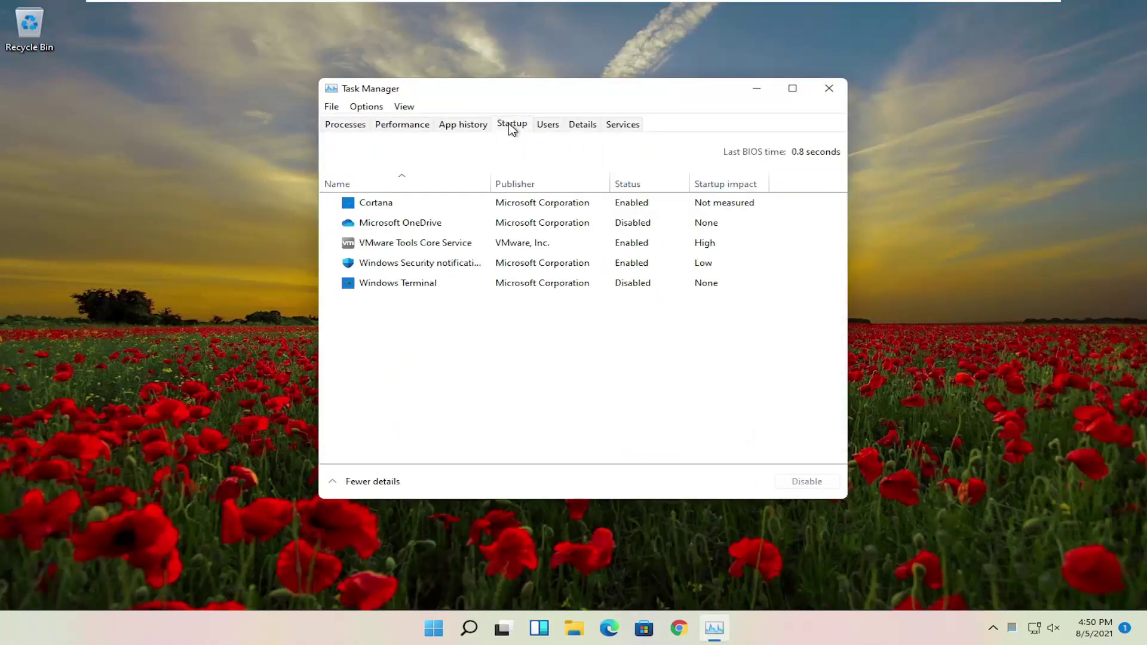
{"action": "left_click", "coordinate": [385, 224]}
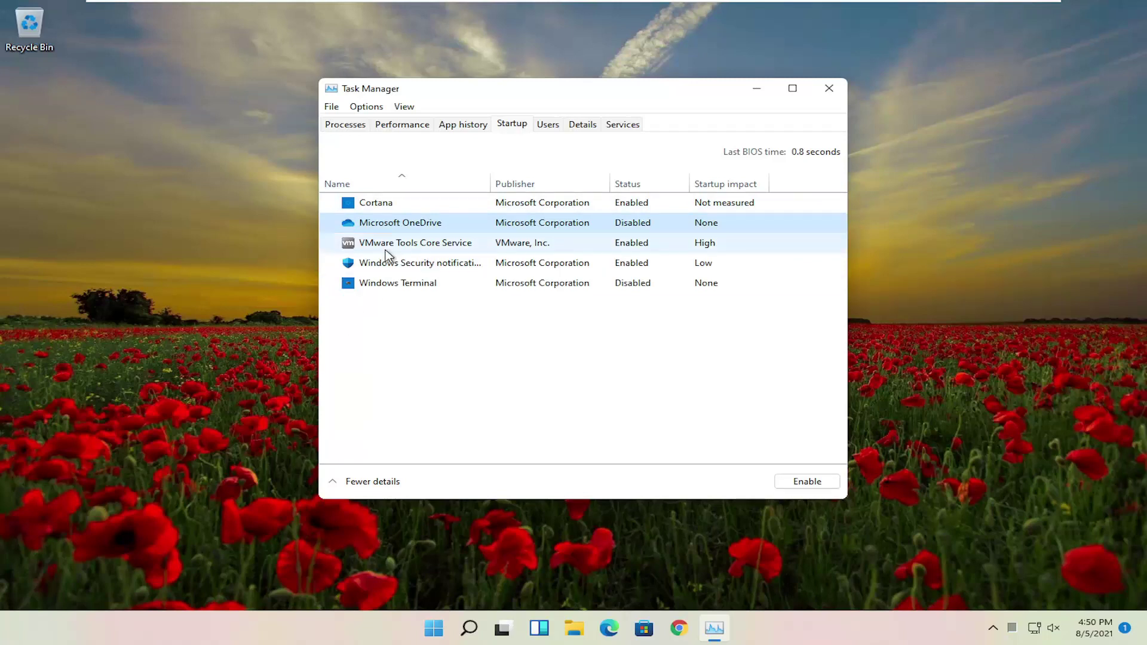
{"action": "left_click", "coordinate": [403, 202]}
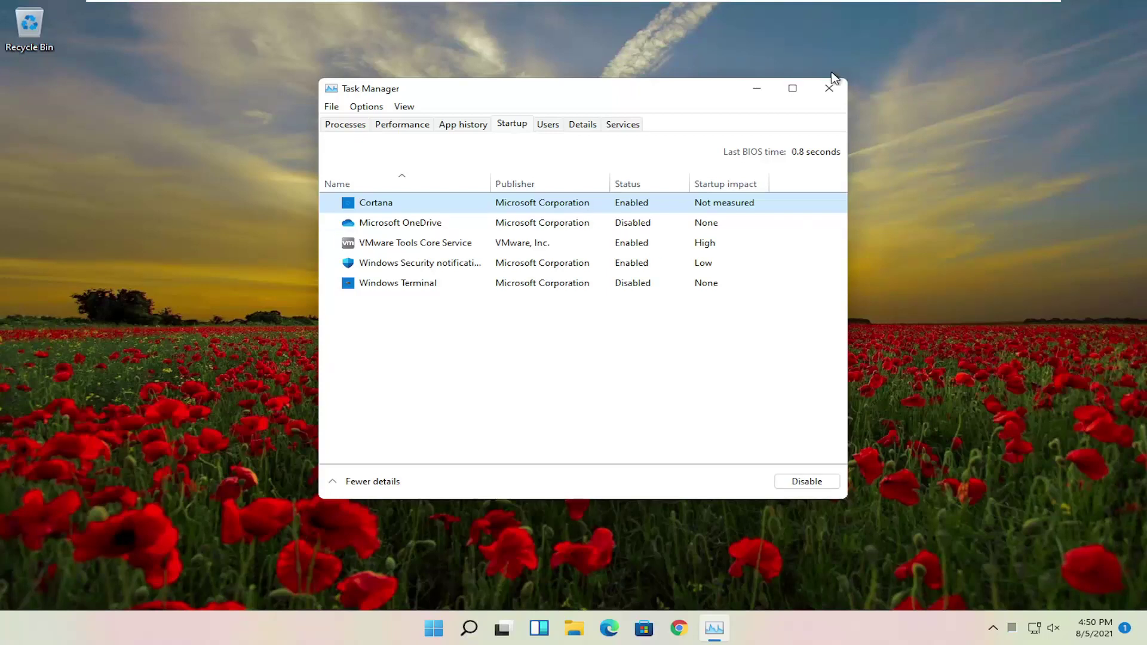
{"action": "left_click", "coordinate": [817, 485]}
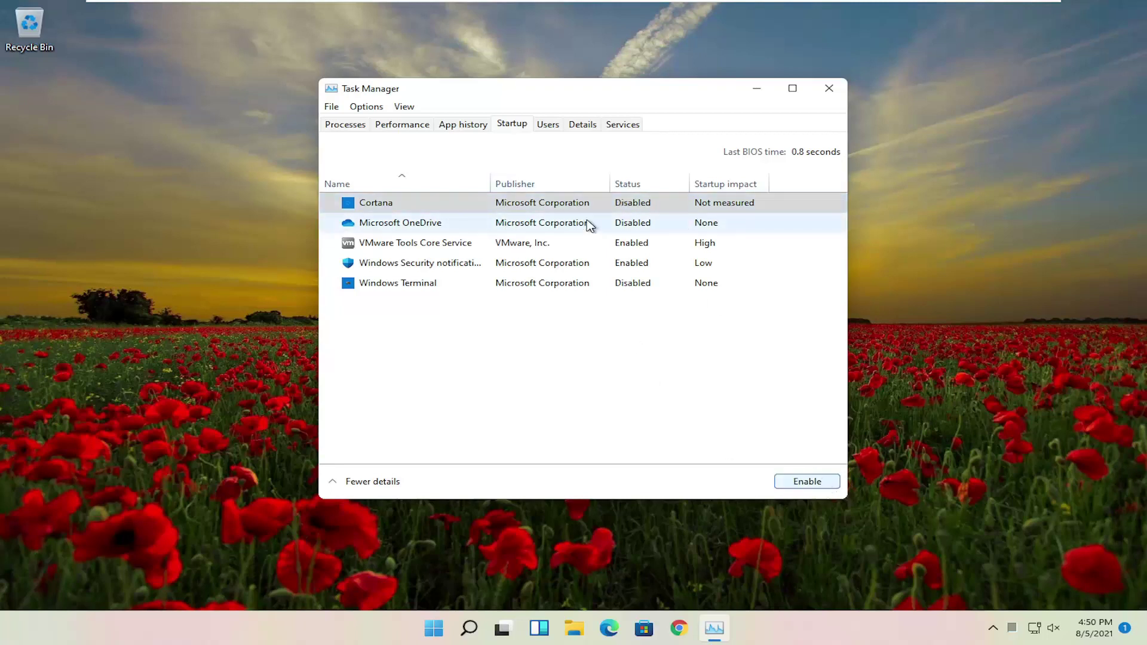
{"action": "left_click", "coordinate": [362, 209]}
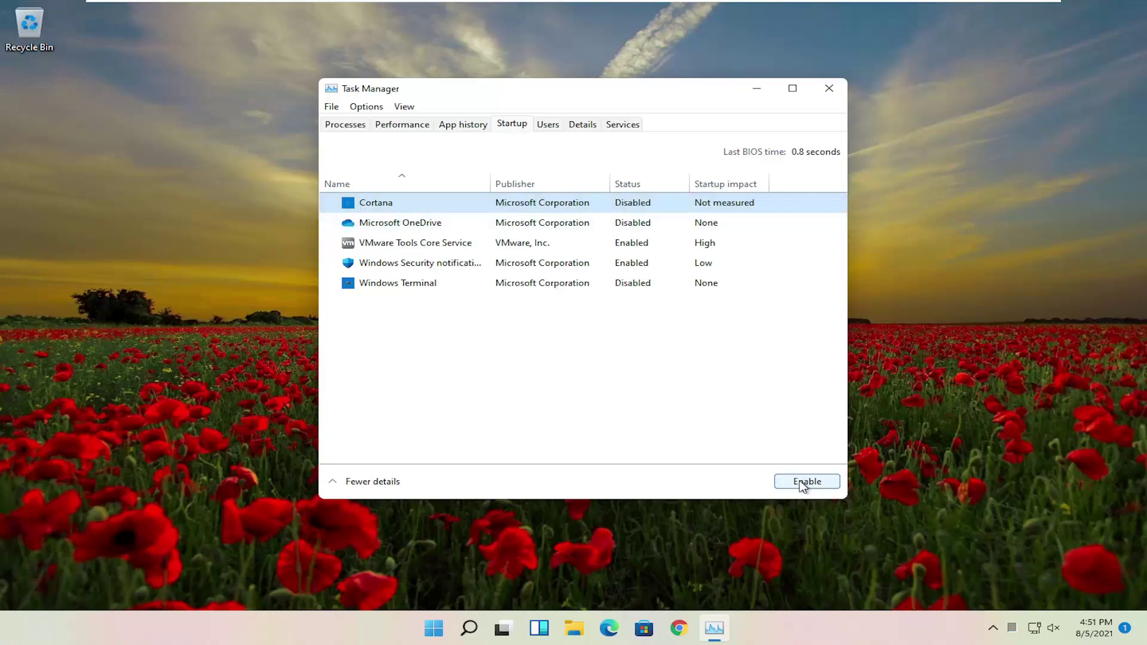
{"action": "left_click", "coordinate": [829, 90]}
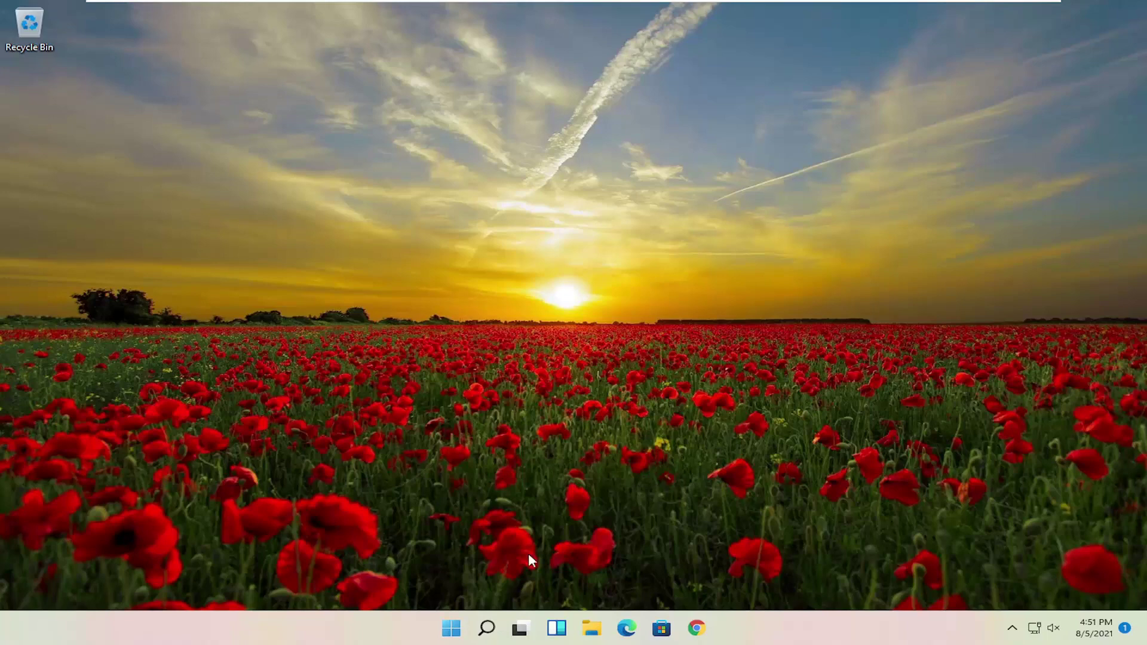
- Search Windows for "control panel", open Control Panel, and show its items as Large icons
{"action": "left_click", "coordinate": [489, 633]}
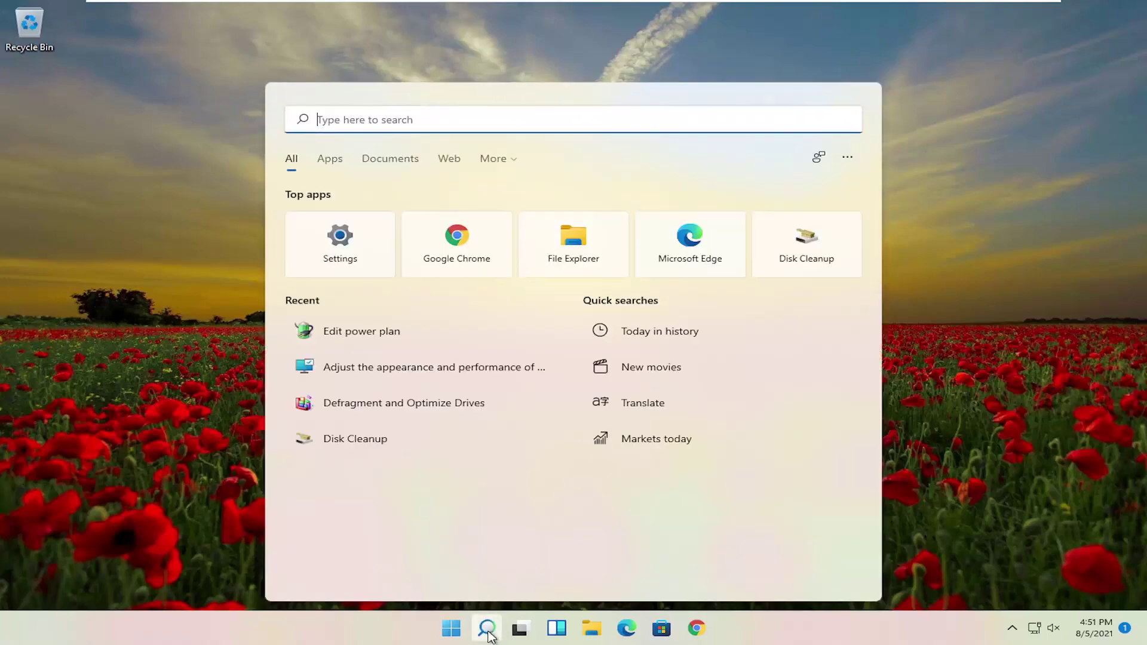
{"action": "type", "text": "control panel"}
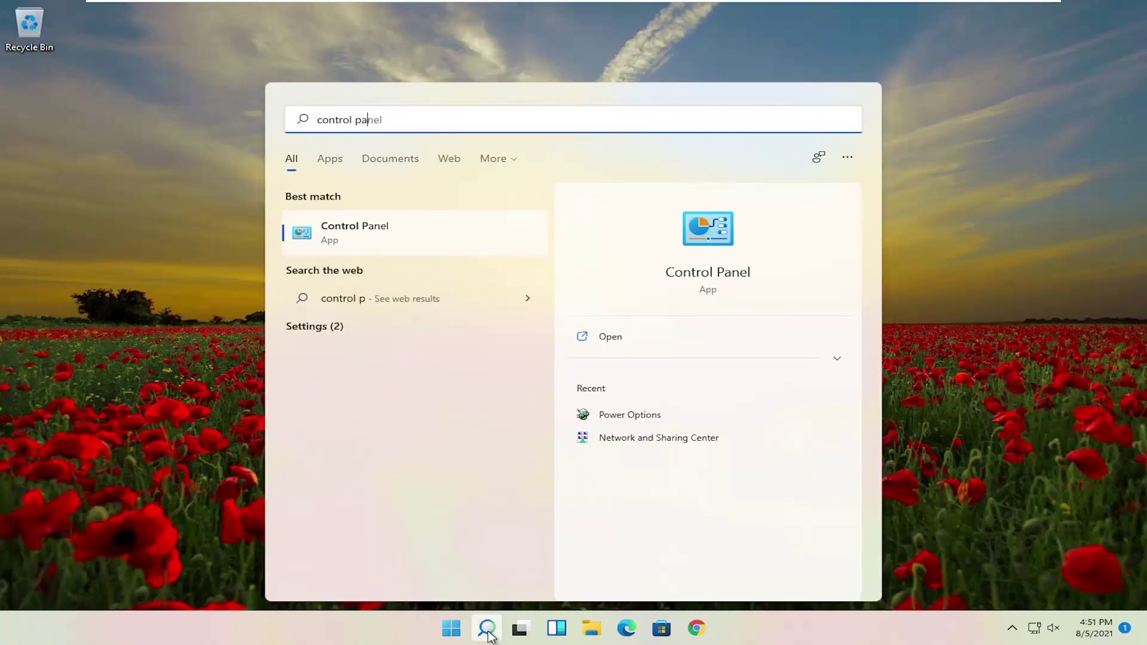
{"action": "left_click", "coordinate": [337, 240]}
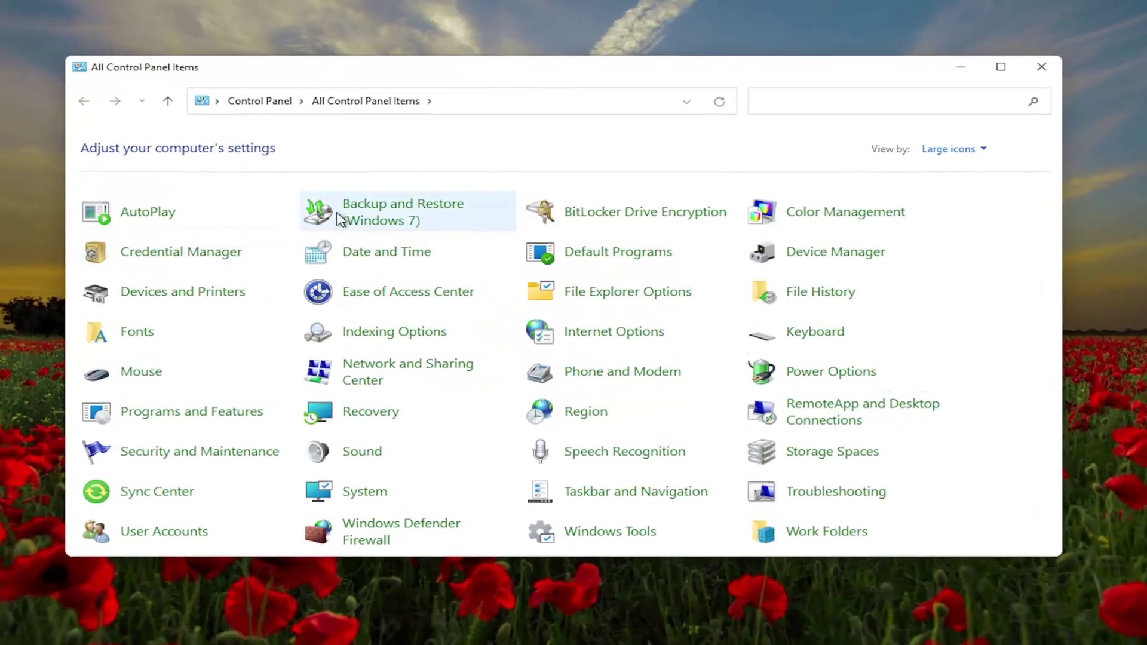
{"action": "left_click", "coordinate": [955, 148]}
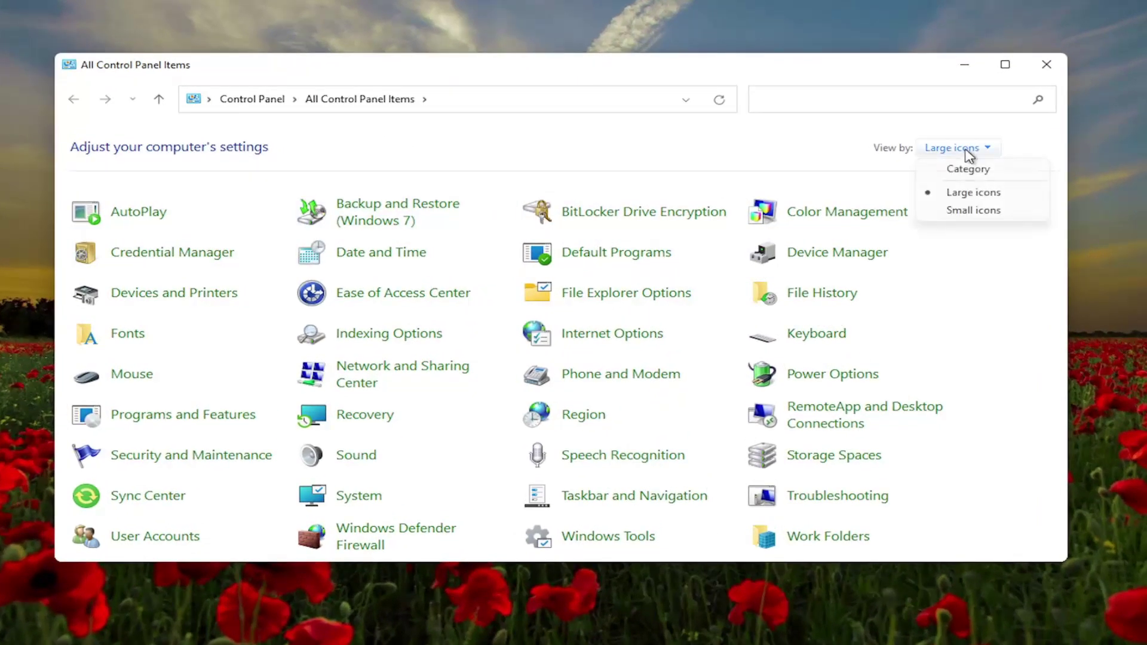
{"action": "left_click", "coordinate": [972, 194]}
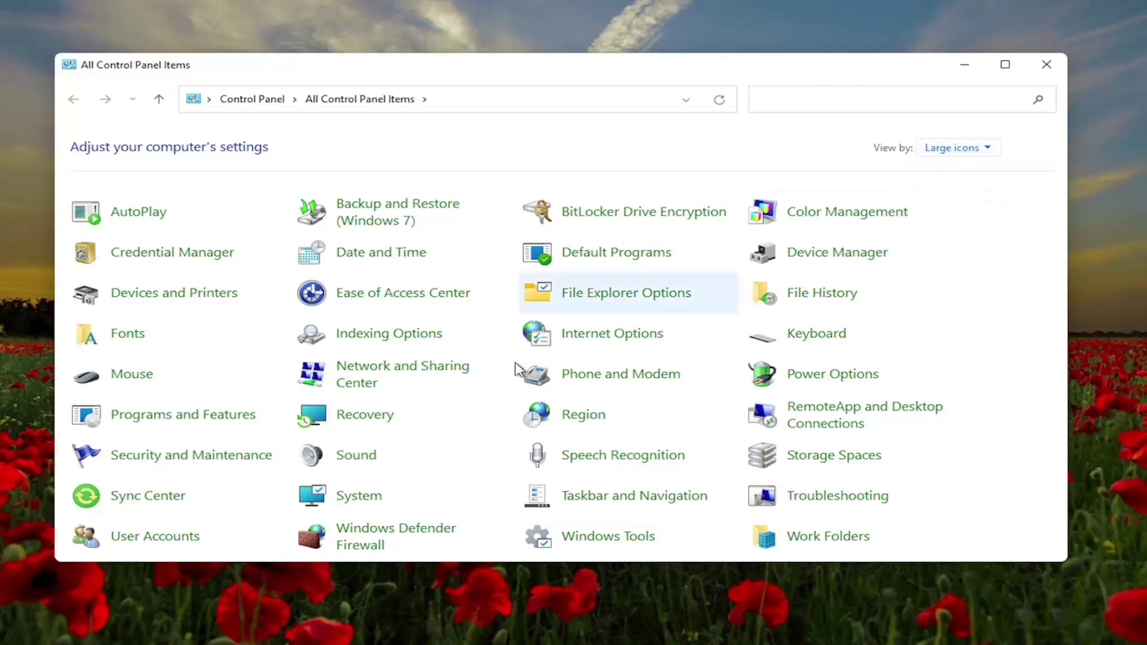
- Select the High performance plan in Power Options and close the window
{"action": "left_click", "coordinate": [840, 385]}
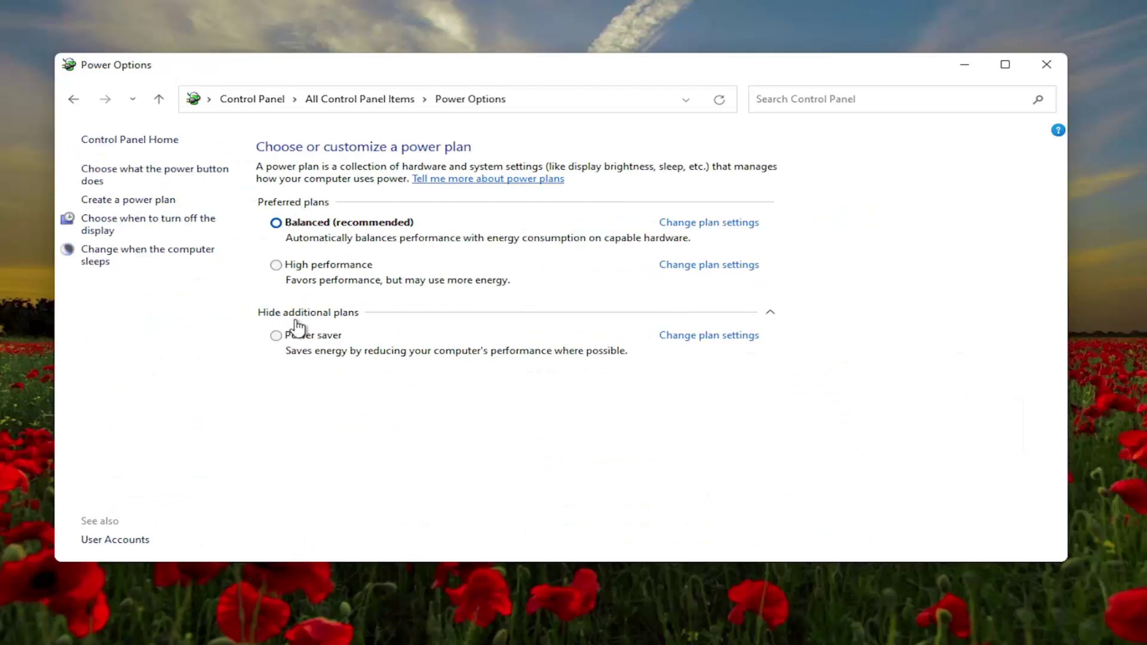
{"action": "left_click", "coordinate": [323, 316]}
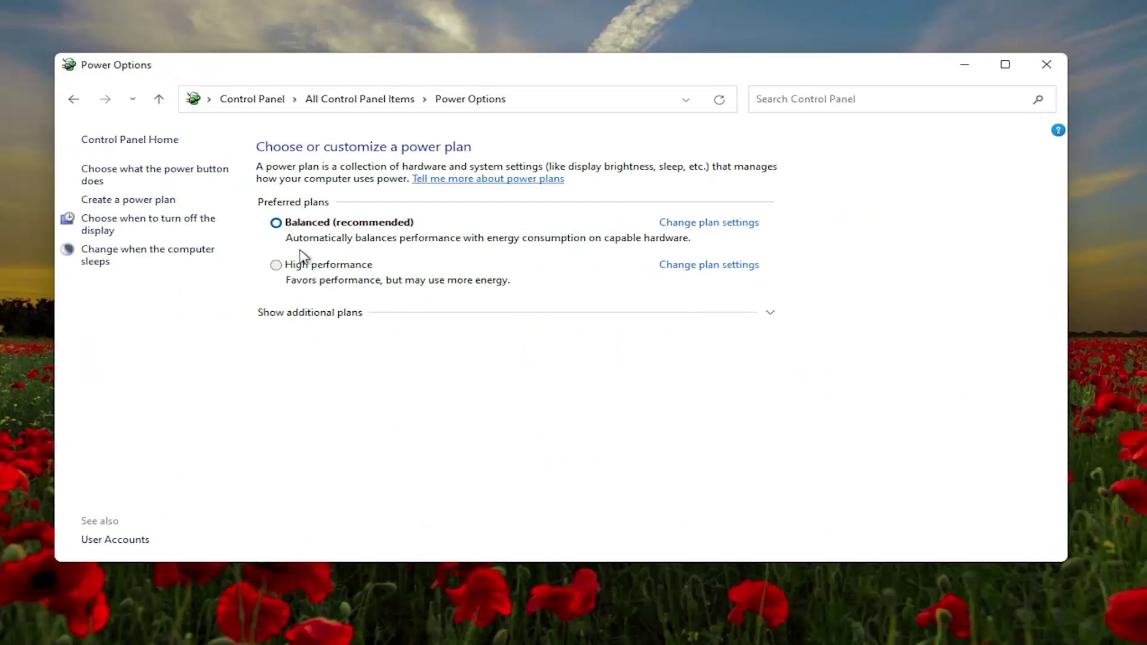
{"action": "left_click", "coordinate": [313, 320]}
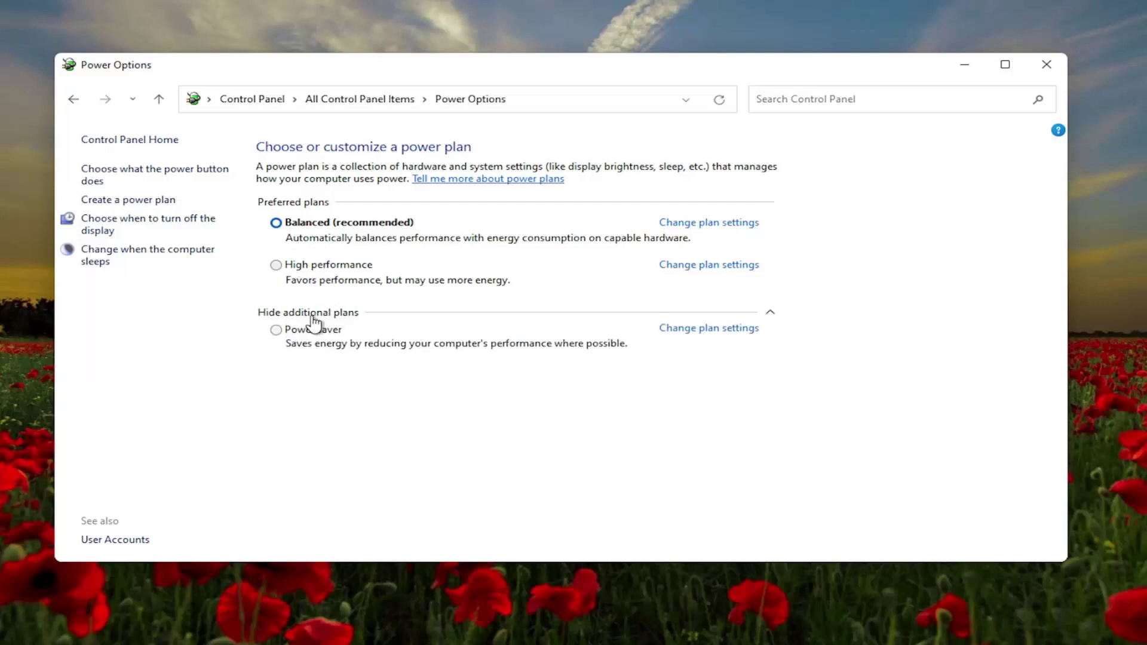
{"action": "left_click", "coordinate": [283, 269]}
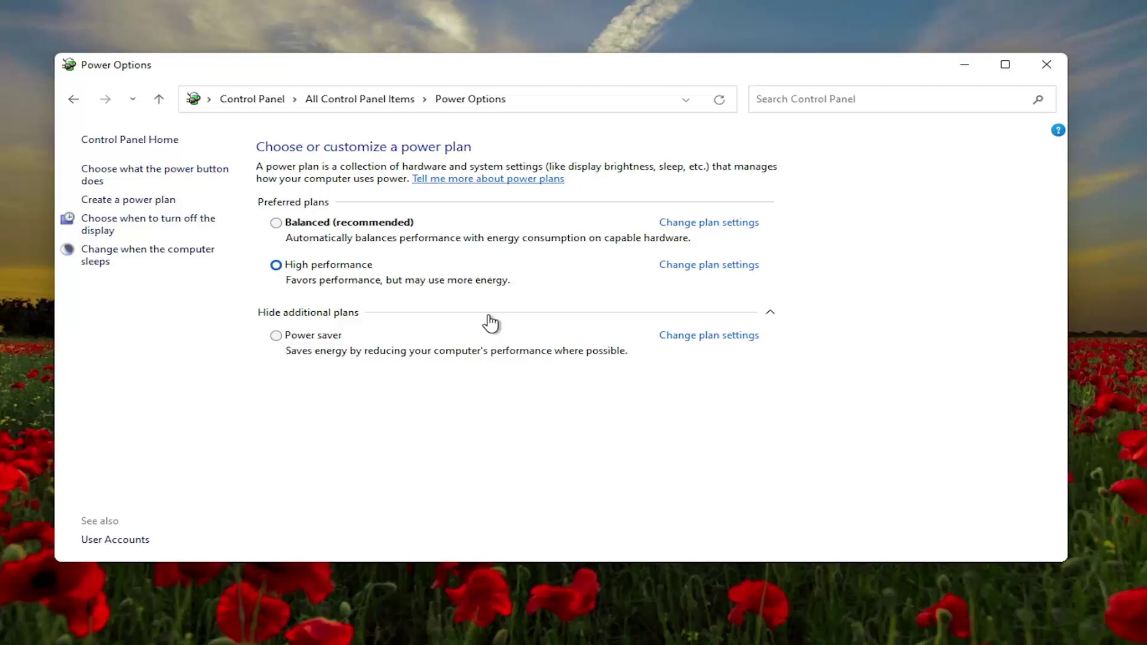
{"action": "left_click", "coordinate": [299, 266]}
{"action": "left_click", "coordinate": [1045, 65]}
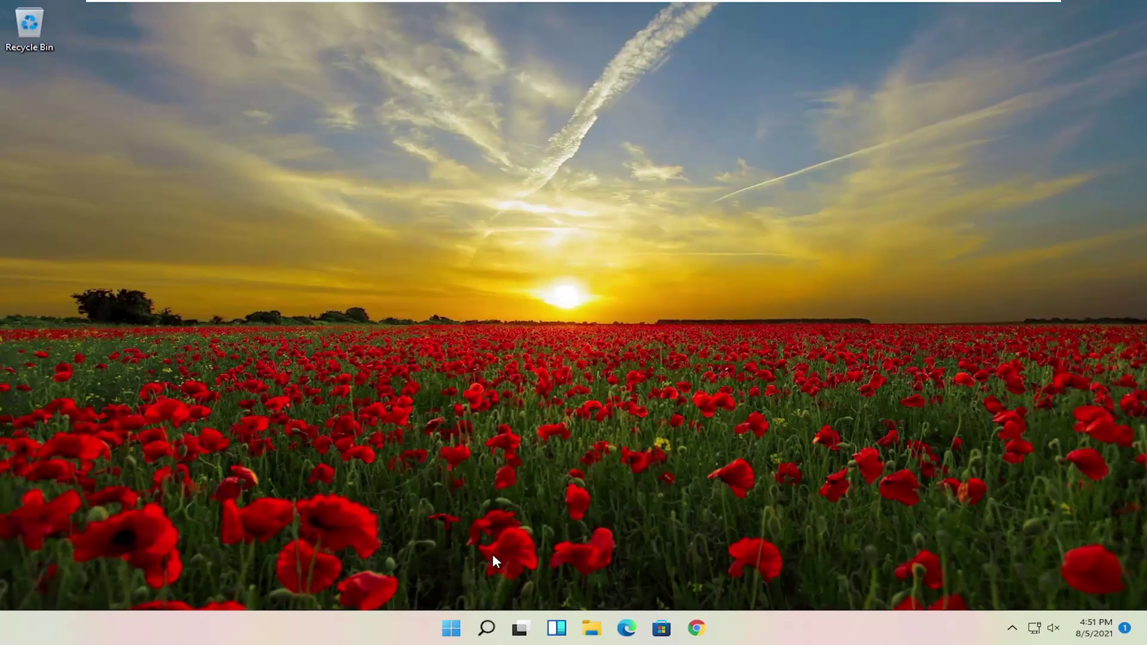
- Open the Windows appearance and performance settings and apply the "Adjust for best performance" visual effects option
{"action": "left_click", "coordinate": [485, 628]}
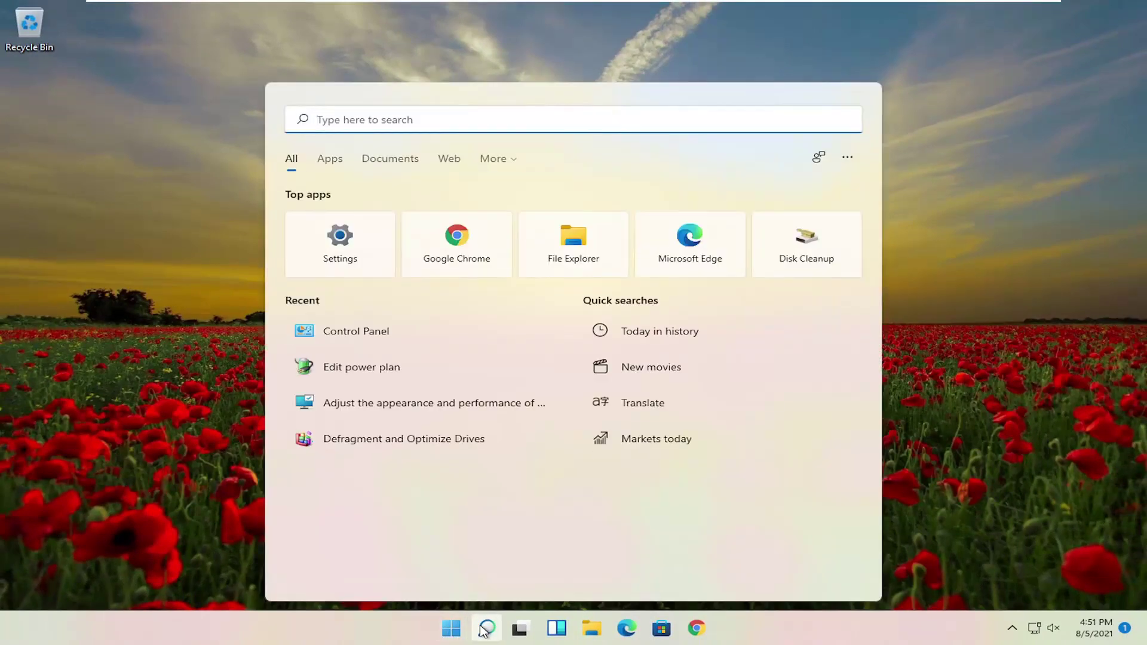
{"action": "type", "text": "adjust"}
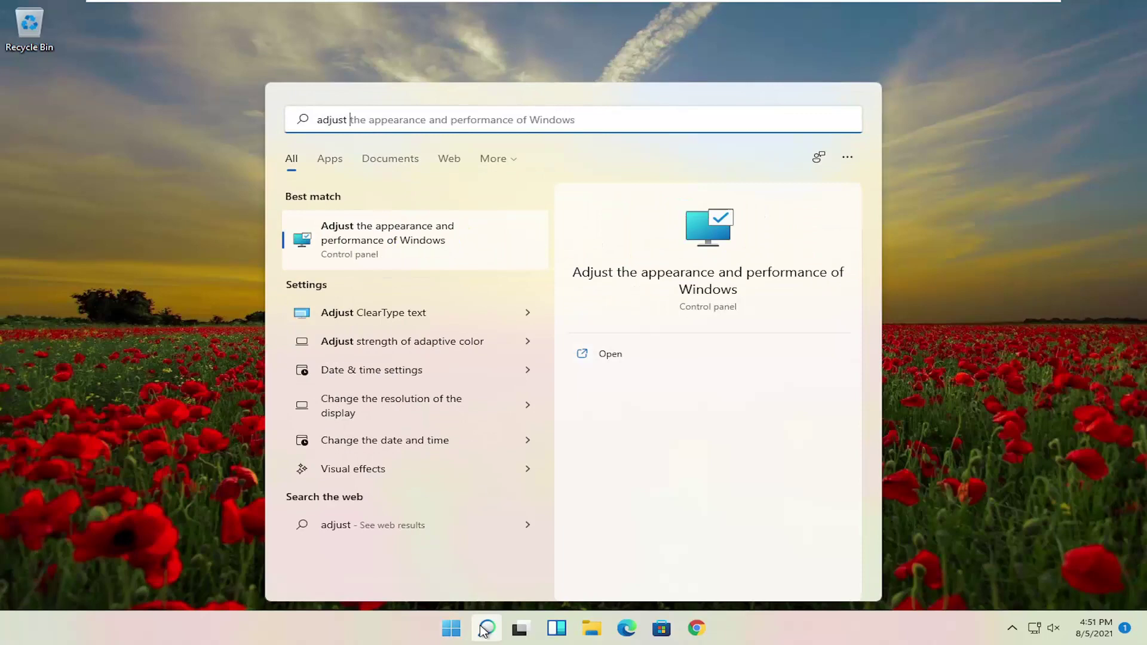
{"action": "left_click", "coordinate": [392, 240]}
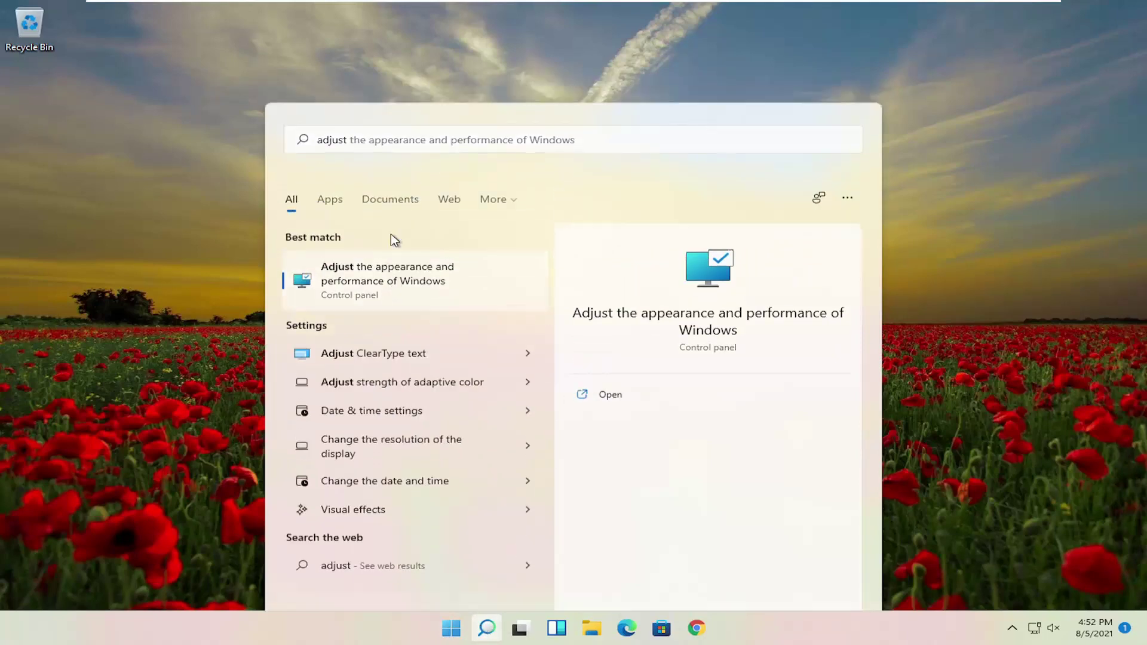
{"action": "left_click_drag", "start_coordinate": [268, 67], "coordinate": [588, 71]}
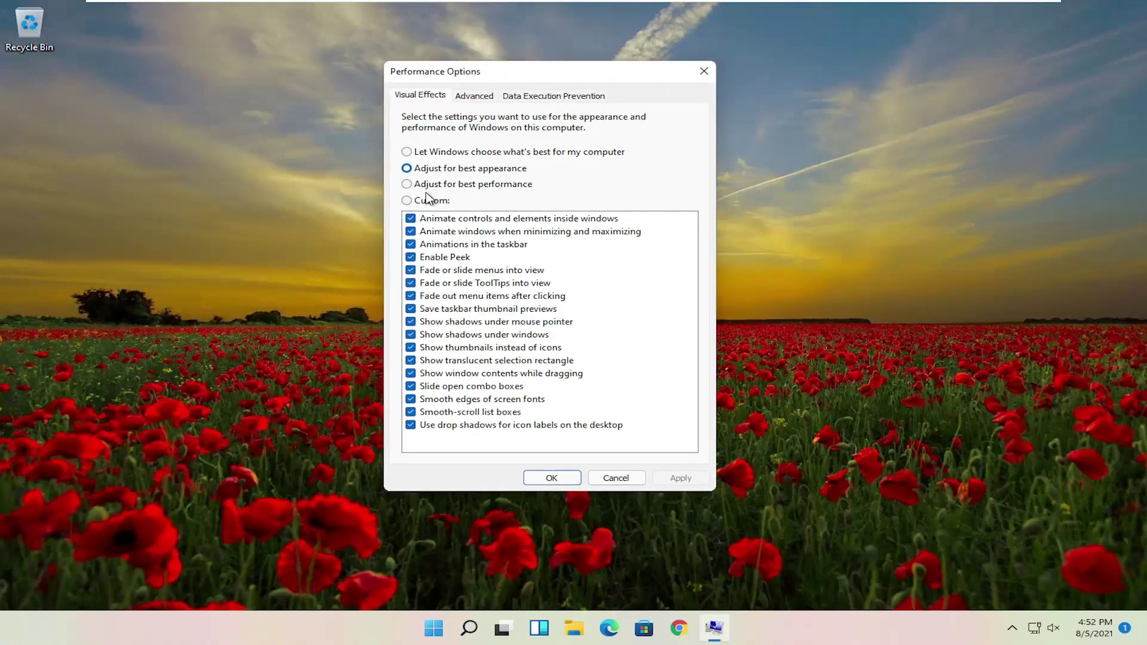
{"action": "left_click", "coordinate": [426, 187]}
{"action": "left_click", "coordinate": [681, 478]}
{"action": "left_click_drag", "start_coordinate": [517, 70], "coordinate": [500, 49]}
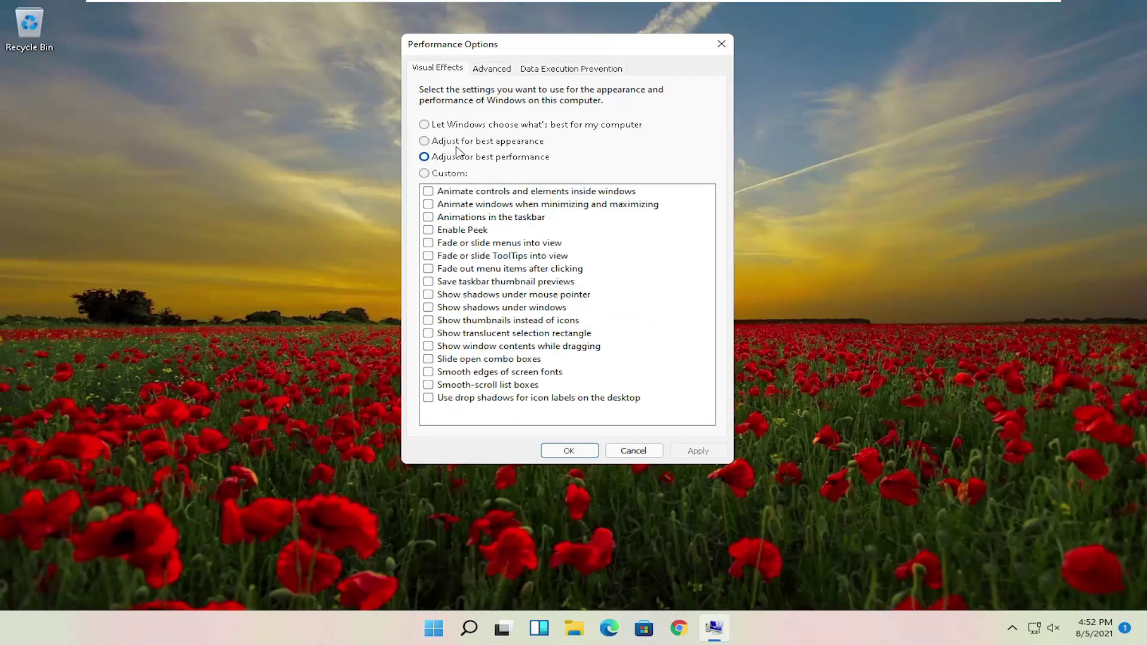
- Enable the visual effects for sliding ToolTips into view, showing window contents while dragging, and sliding menus into view
{"action": "left_click", "coordinate": [450, 258]}
{"action": "left_click", "coordinate": [442, 346]}
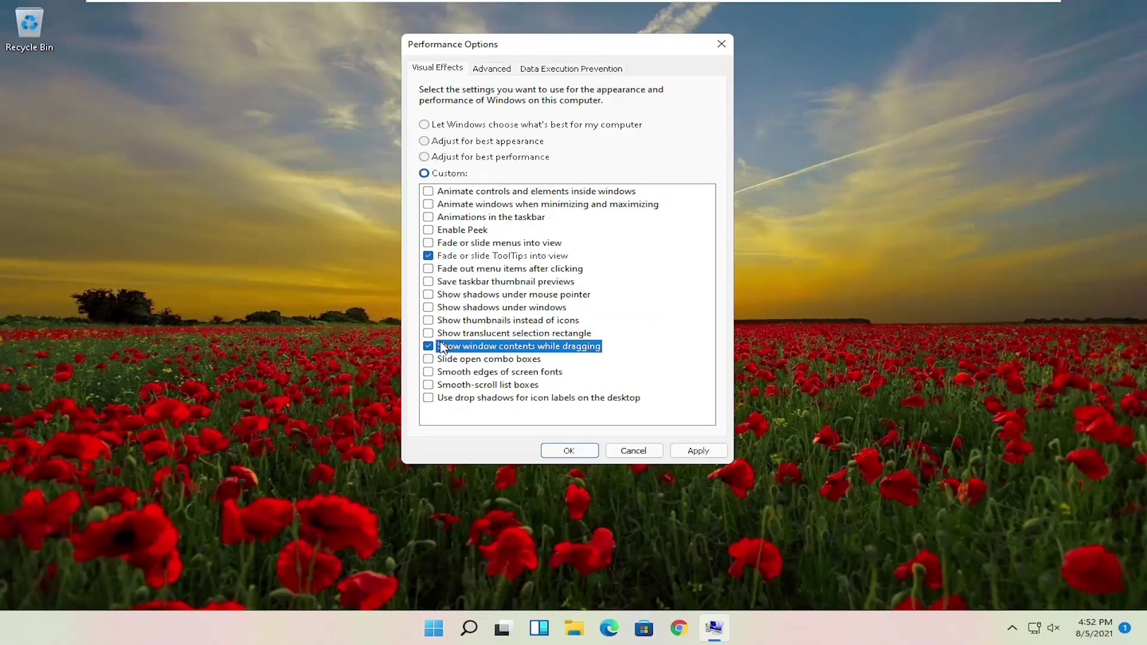
{"action": "left_click", "coordinate": [443, 243]}
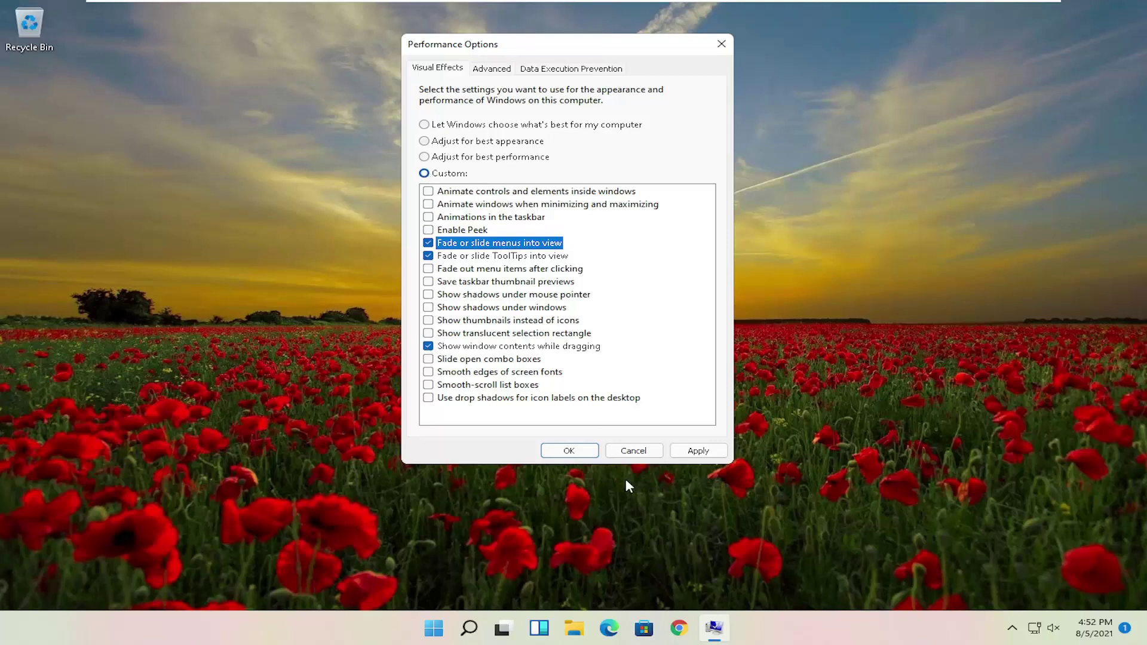
- Turn off the window contents while dragging, sliding ToolTips and sliding menus effects, then apply the settings and close Performance Options
{"action": "left_click_drag", "start_coordinate": [523, 57], "coordinate": [512, 70]}
{"action": "left_click", "coordinate": [418, 359]}
{"action": "left_click", "coordinate": [430, 268]}
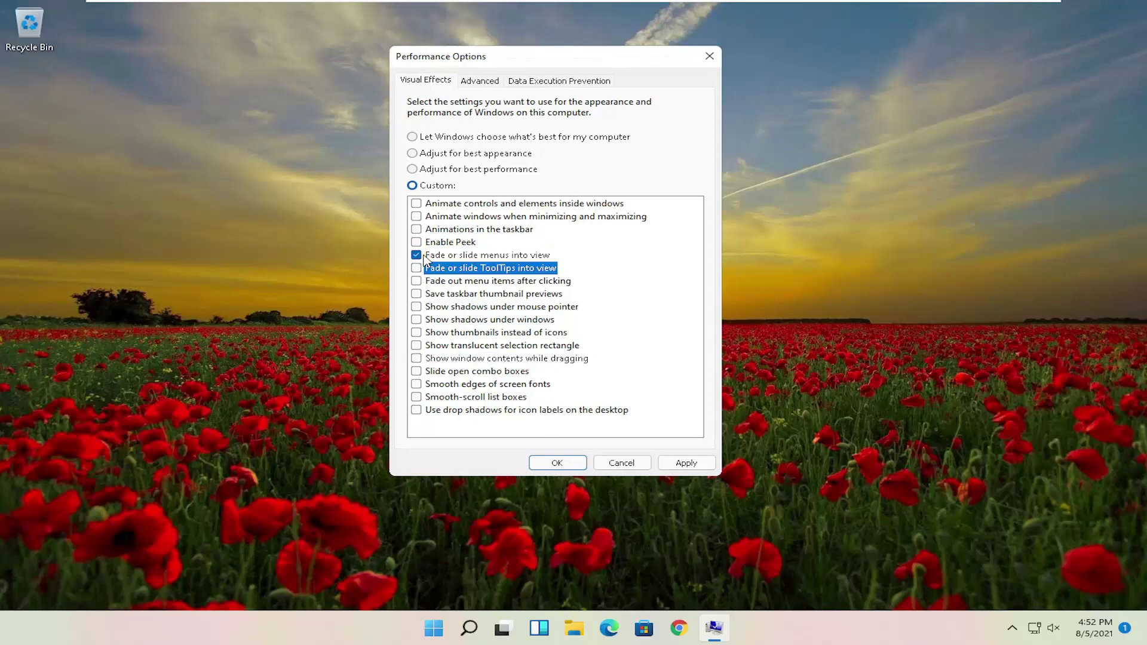
{"action": "left_click", "coordinate": [425, 256]}
{"action": "left_click", "coordinate": [685, 463]}
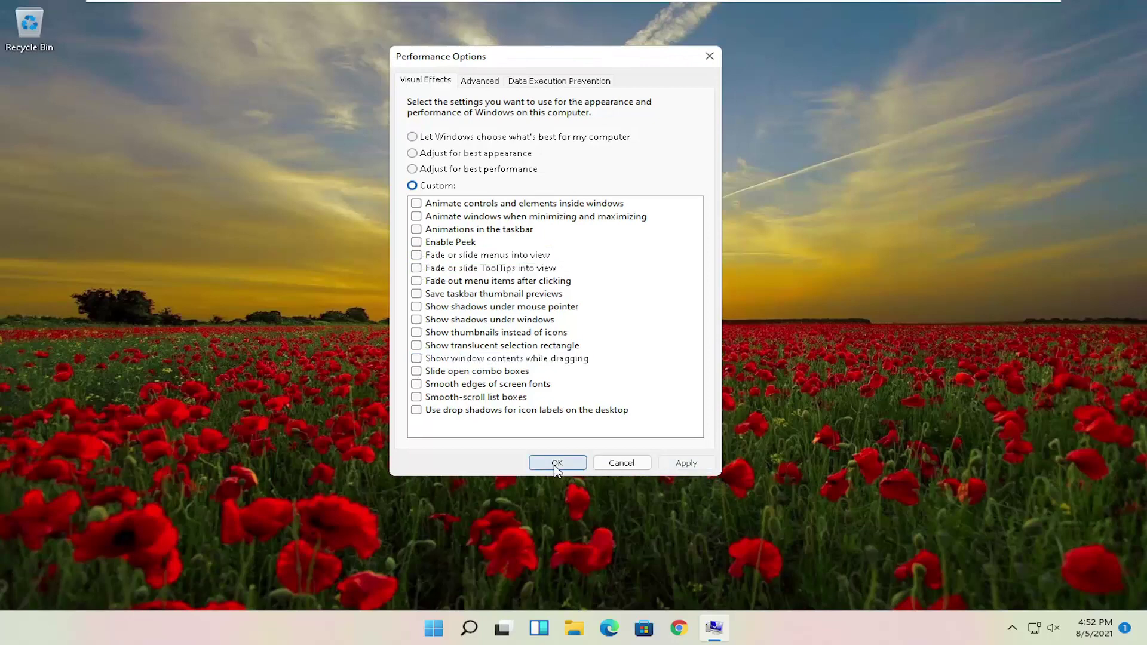
{"action": "left_click", "coordinate": [557, 464]}
- Search Windows for "disk cleanup" and open Disk Cleanup for drive C:
{"action": "left_click", "coordinate": [488, 632]}
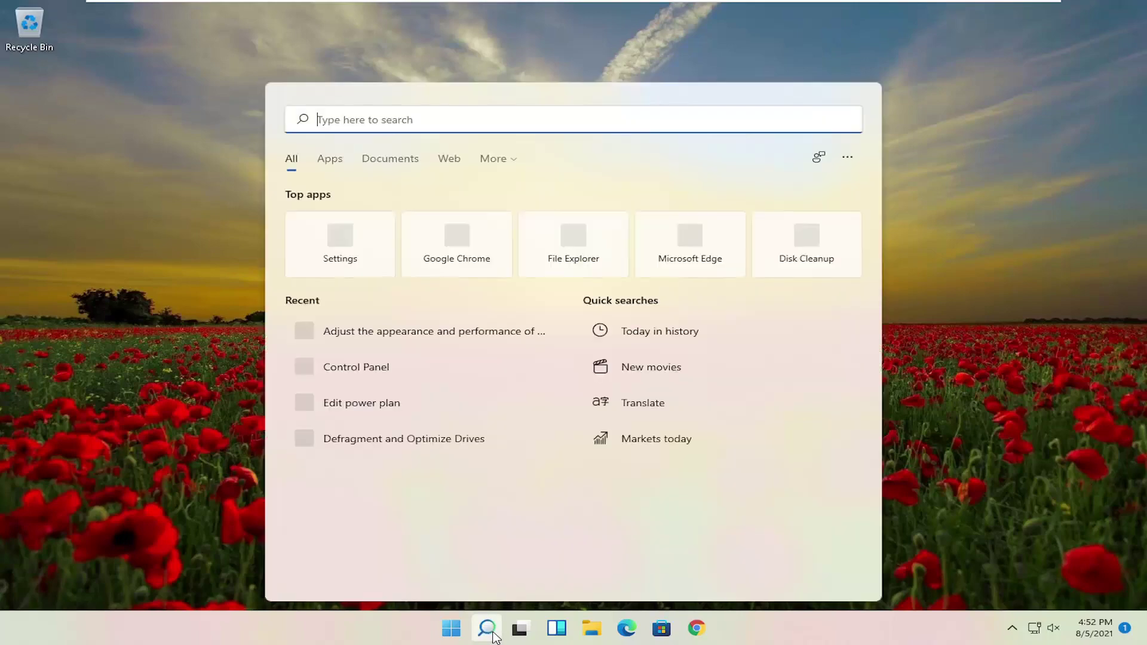
{"action": "type", "text": "di"}
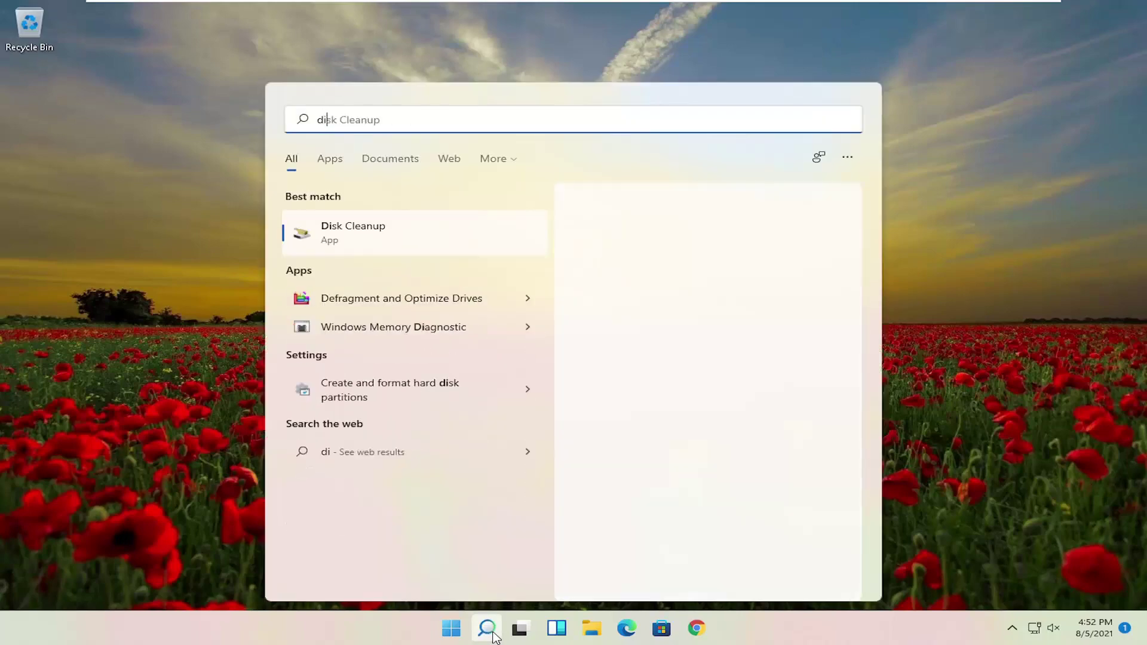
{"action": "type", "text": "sk cleanup"}
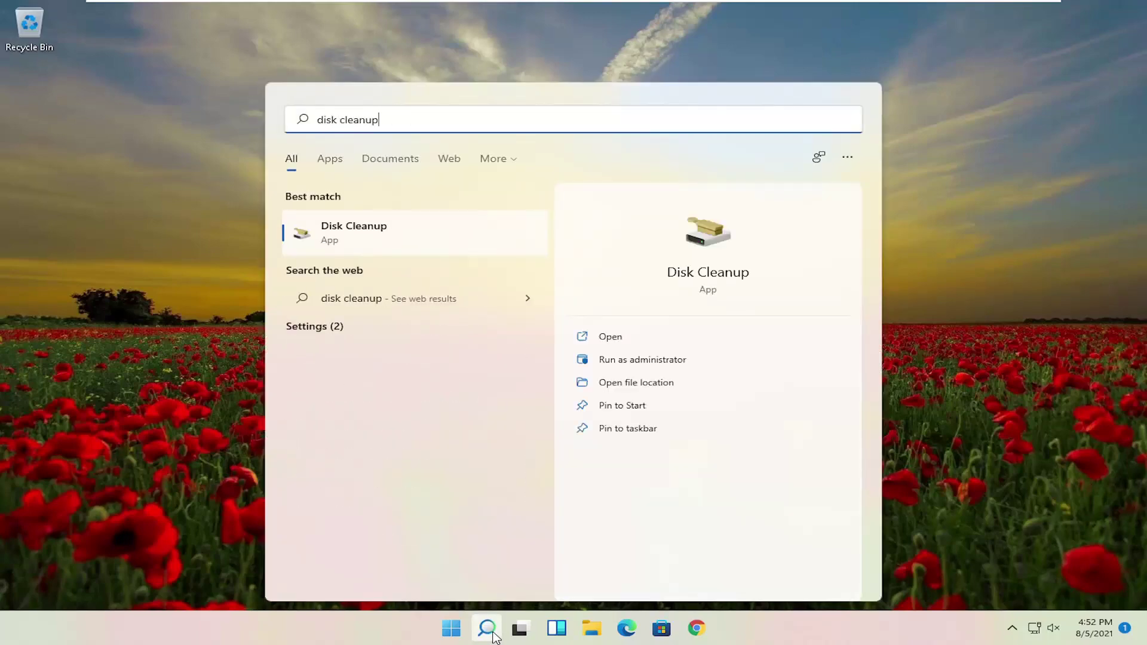
{"action": "left_click", "coordinate": [367, 234]}
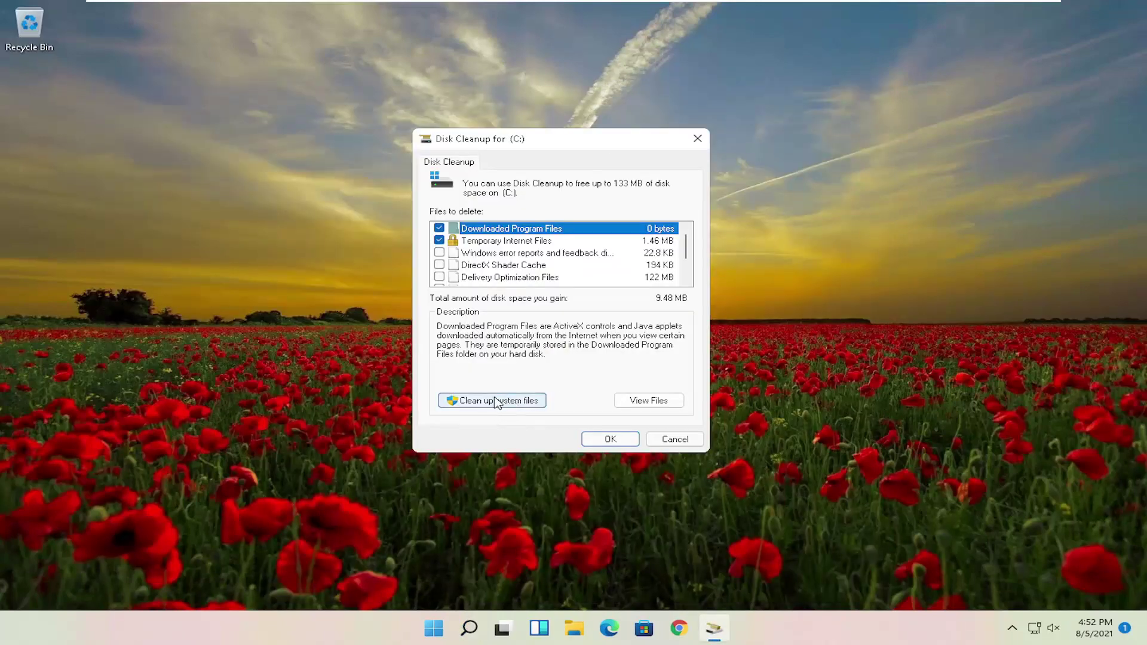
- Rescan drive C: to include system files and permanently delete the file categories selected by default
{"action": "left_click", "coordinate": [496, 398]}
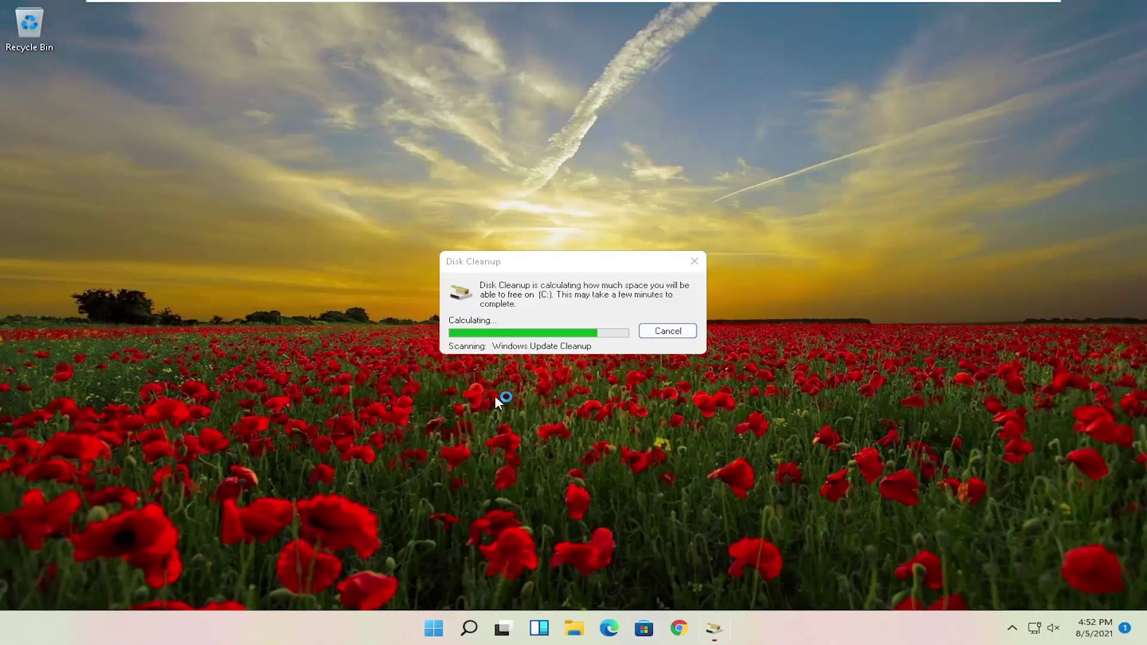
{"action": "left_click_drag", "start_coordinate": [272, 114], "coordinate": [579, 125]}
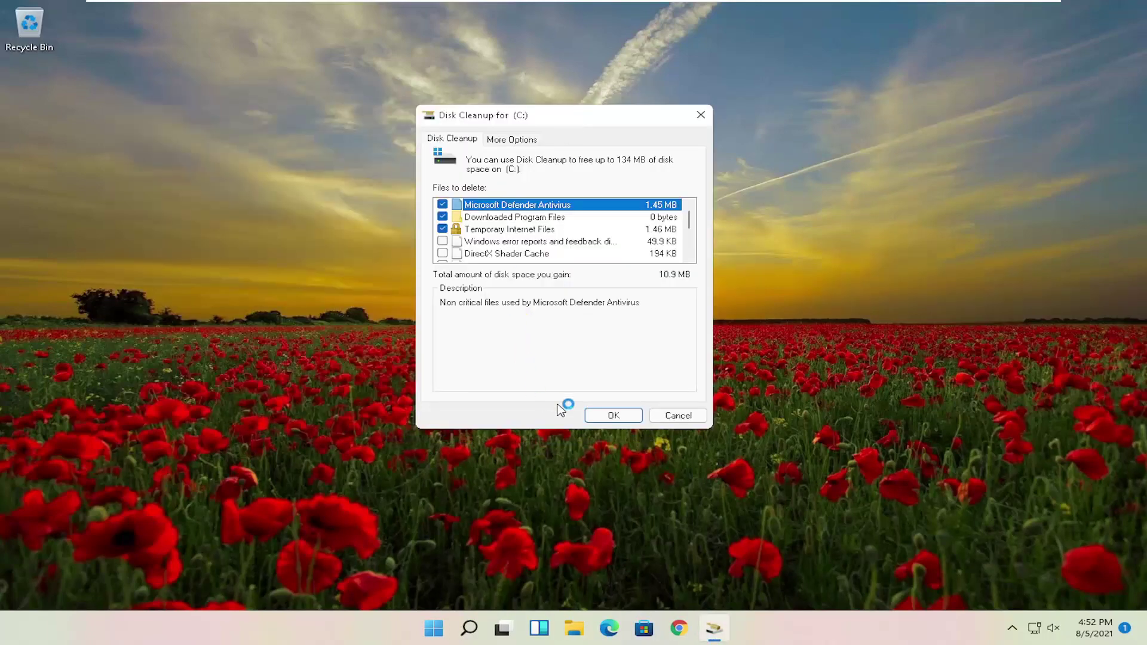
{"action": "left_click", "coordinate": [609, 415]}
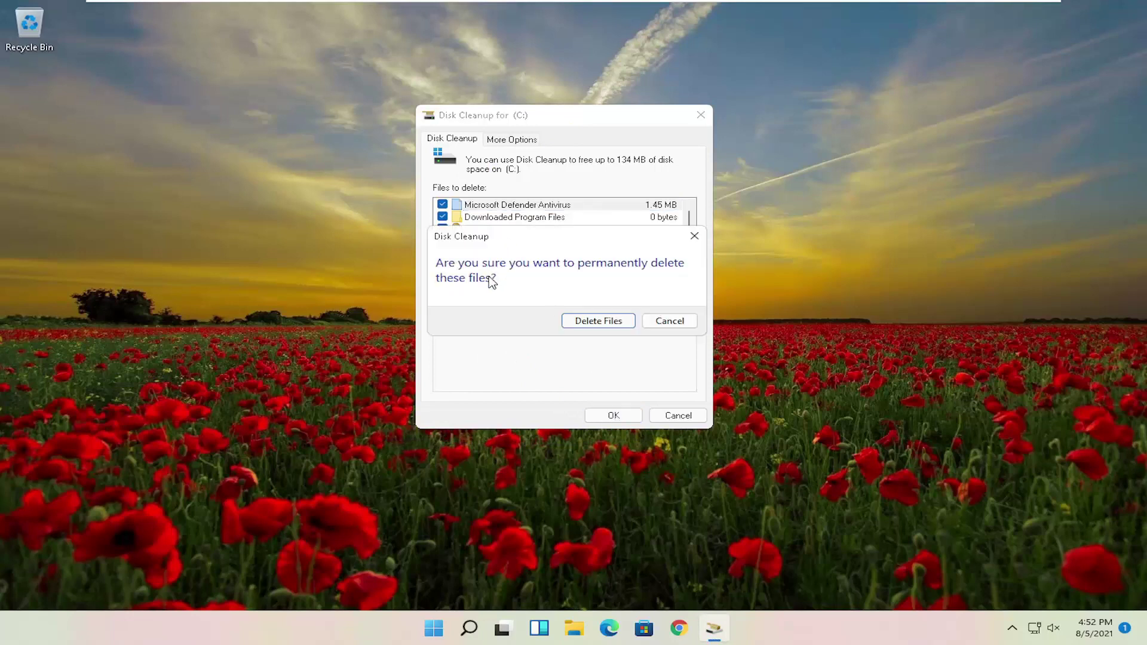
{"action": "left_click", "coordinate": [605, 321]}
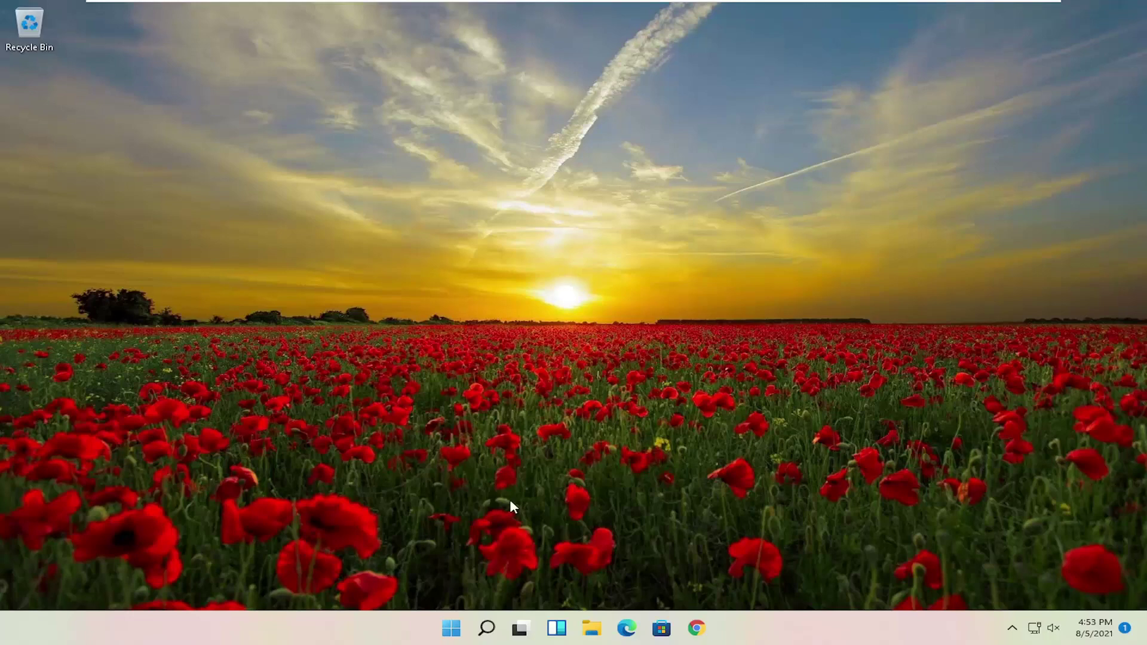
- Search Windows for "defrag", open Defragment and Optimize Drives, optimize drive C: and close the window
{"action": "left_click", "coordinate": [488, 630]}
{"action": "type", "text": "defrag"}
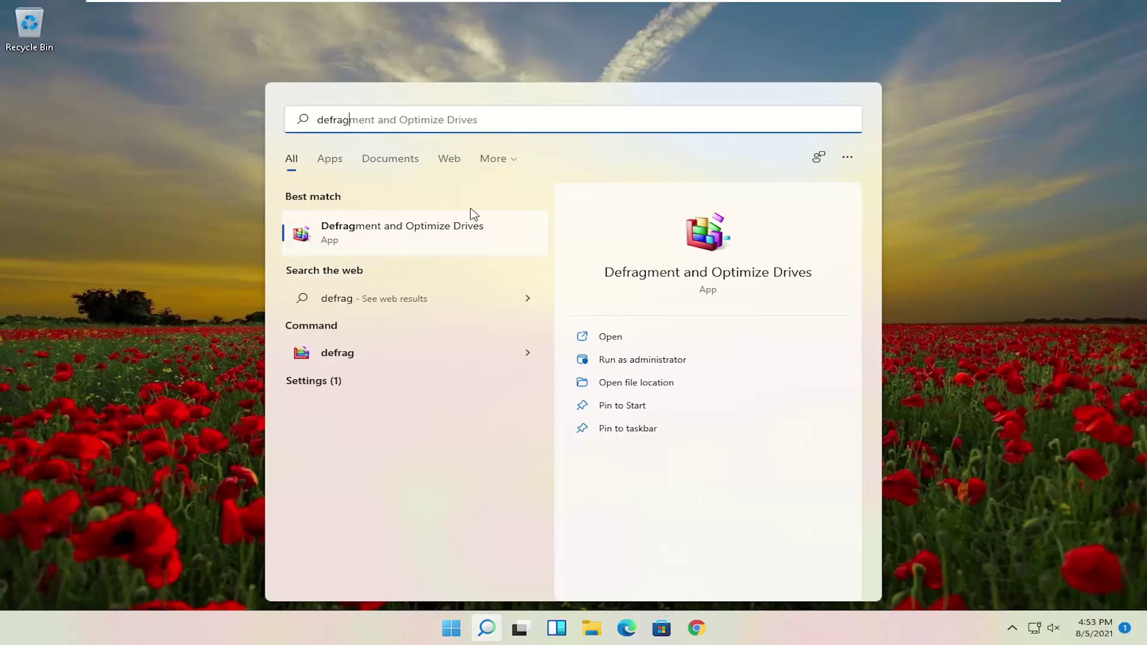
{"action": "left_click", "coordinate": [370, 238]}
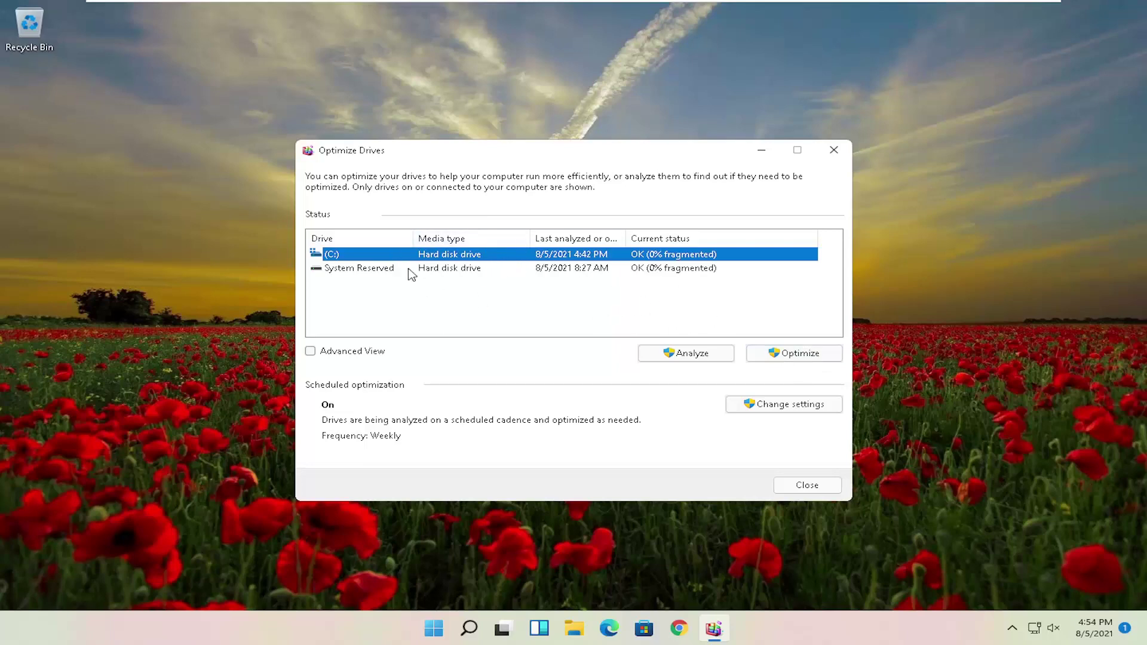
{"action": "left_click", "coordinate": [819, 356]}
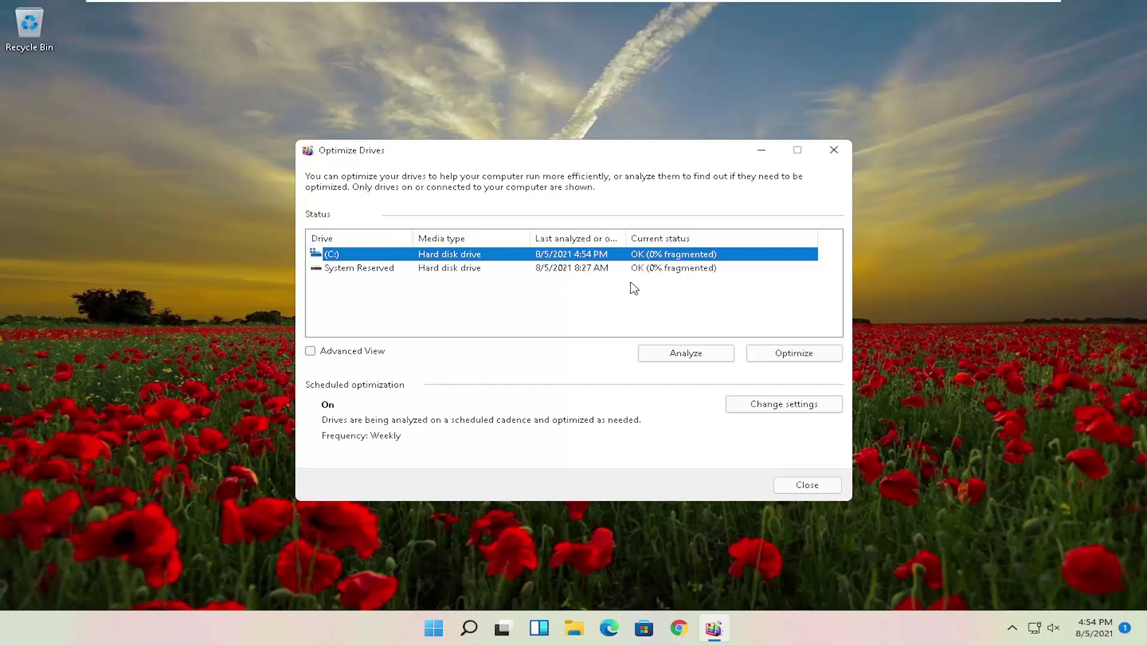
{"action": "left_click", "coordinate": [834, 151]}
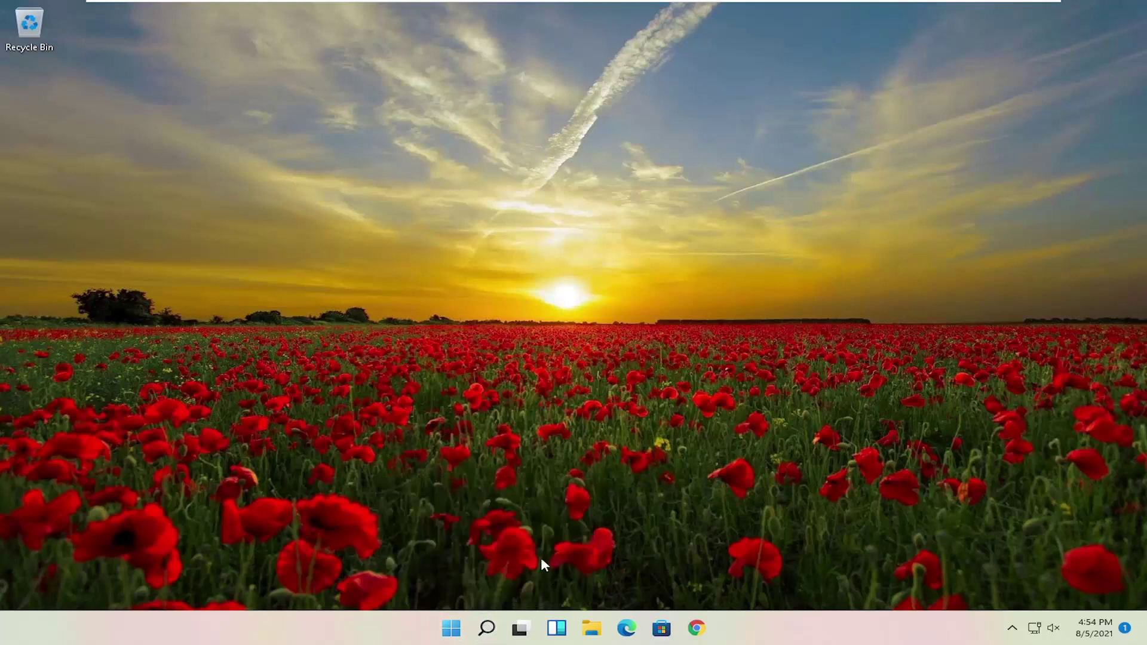
- Search Windows for "cmd" and open Command Prompt as administrator, allowing it to make changes to the device
{"action": "left_click", "coordinate": [487, 625]}
{"action": "type", "text": "cmd"}
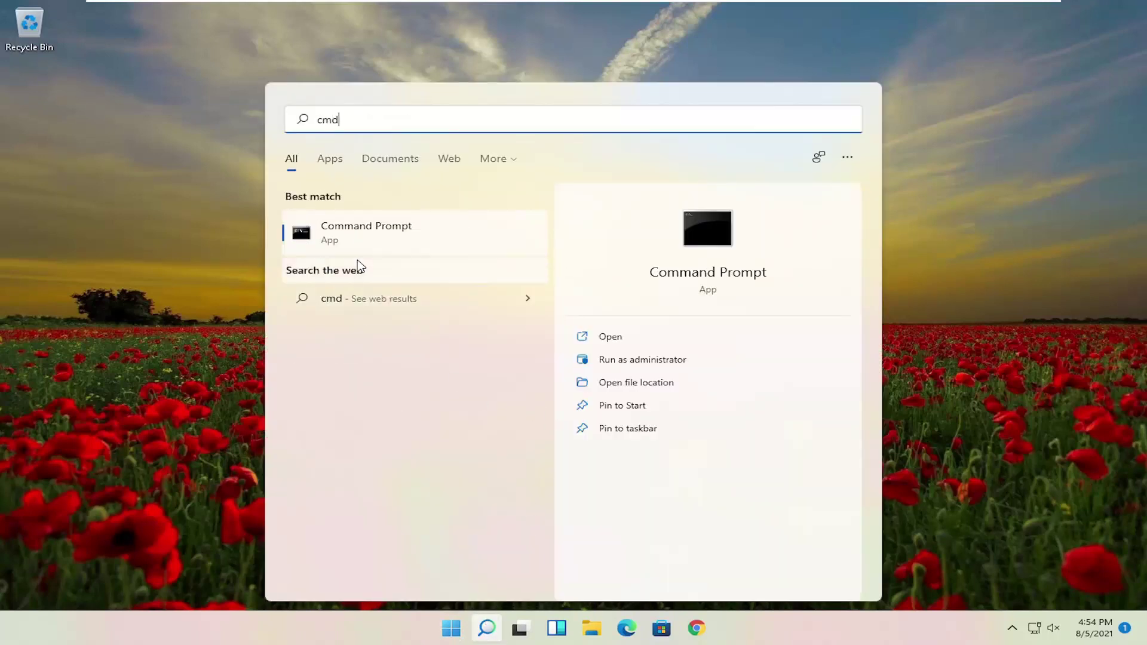
{"action": "right_click", "coordinate": [352, 245]}
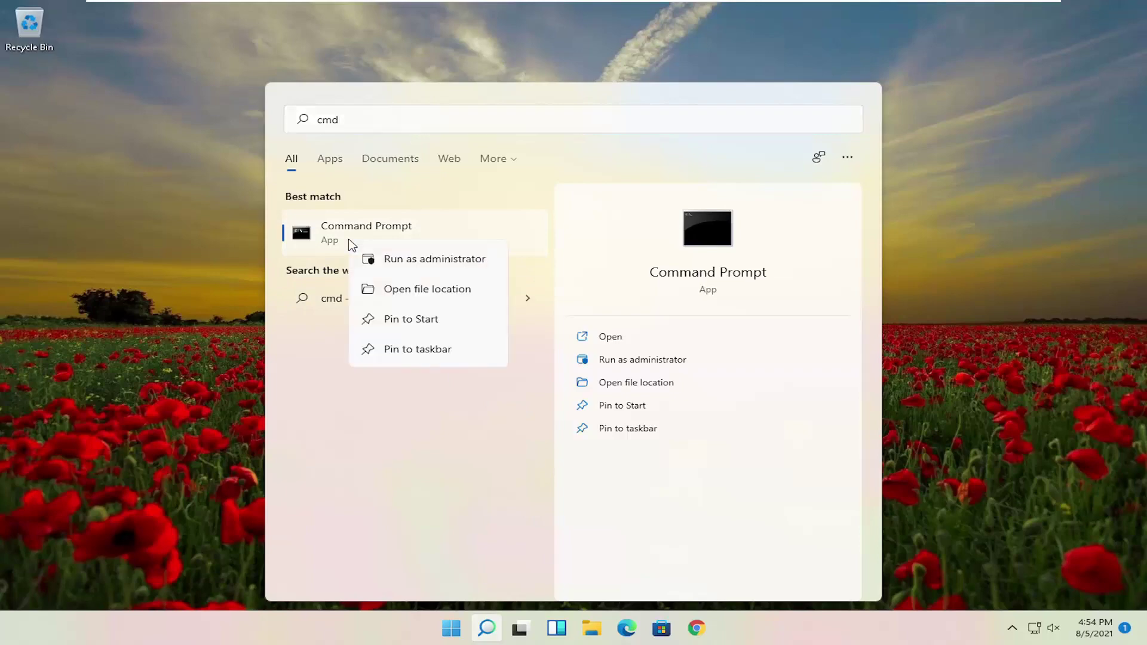
{"action": "left_click", "coordinate": [448, 265]}
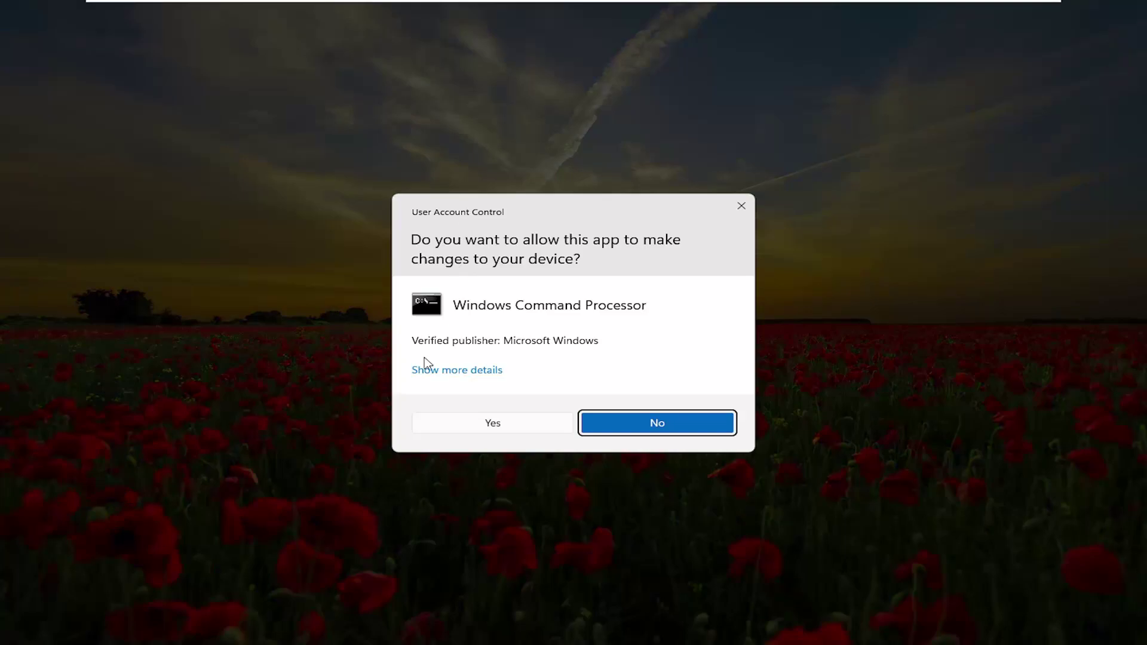
{"action": "left_click", "coordinate": [482, 425]}
- Run the system file check command "sfc /scannow" in the administrator Command Prompt
{"action": "left_click_drag", "start_coordinate": [405, 129], "coordinate": [469, 104]}
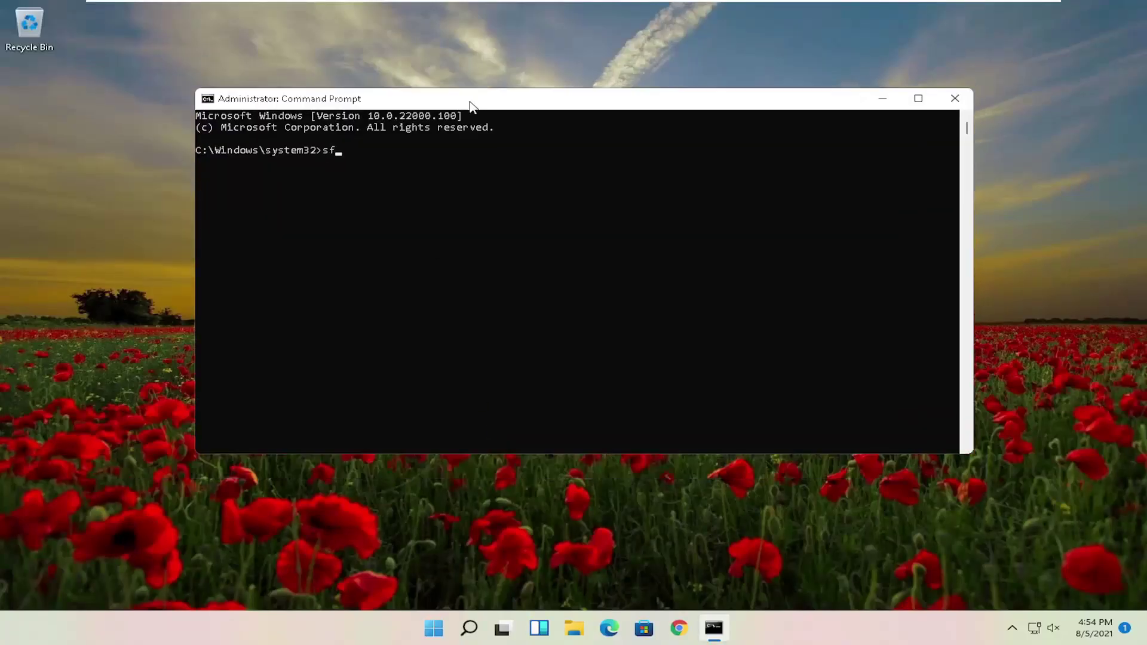
{"action": "type", "text": "/scannow"}
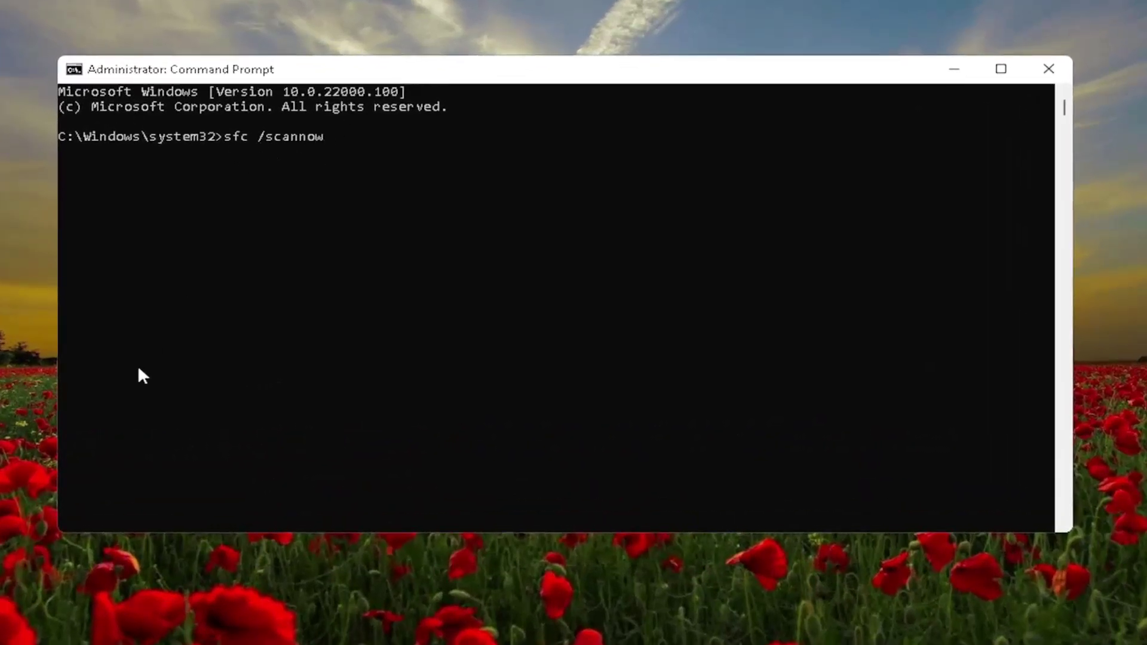
{"action": "key", "text": "Return"}
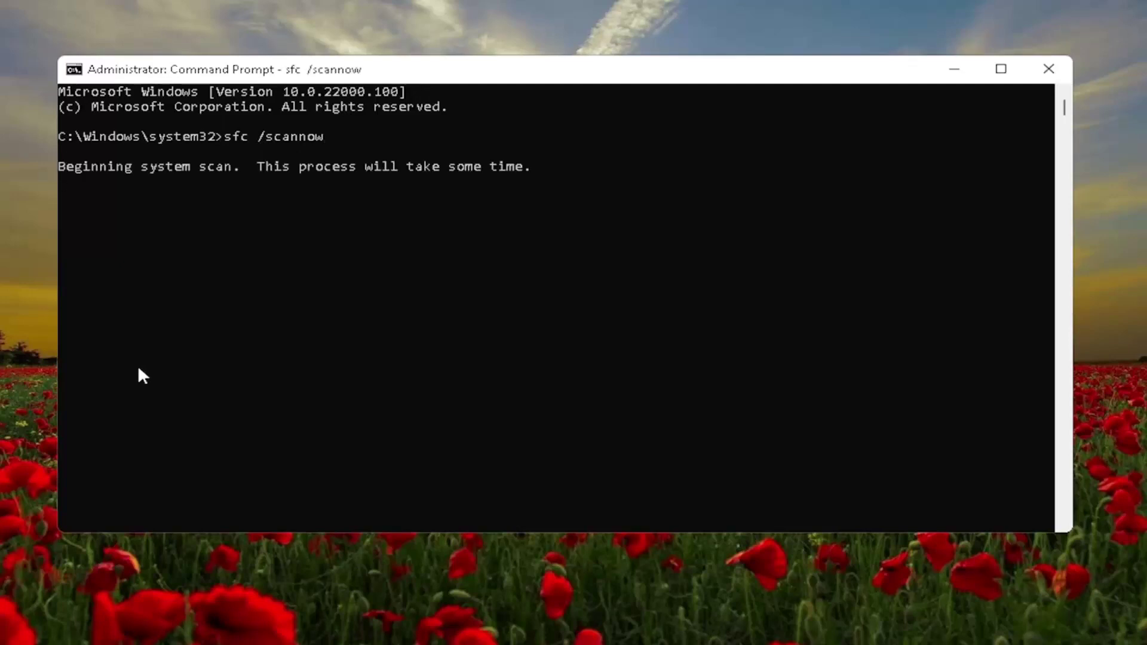
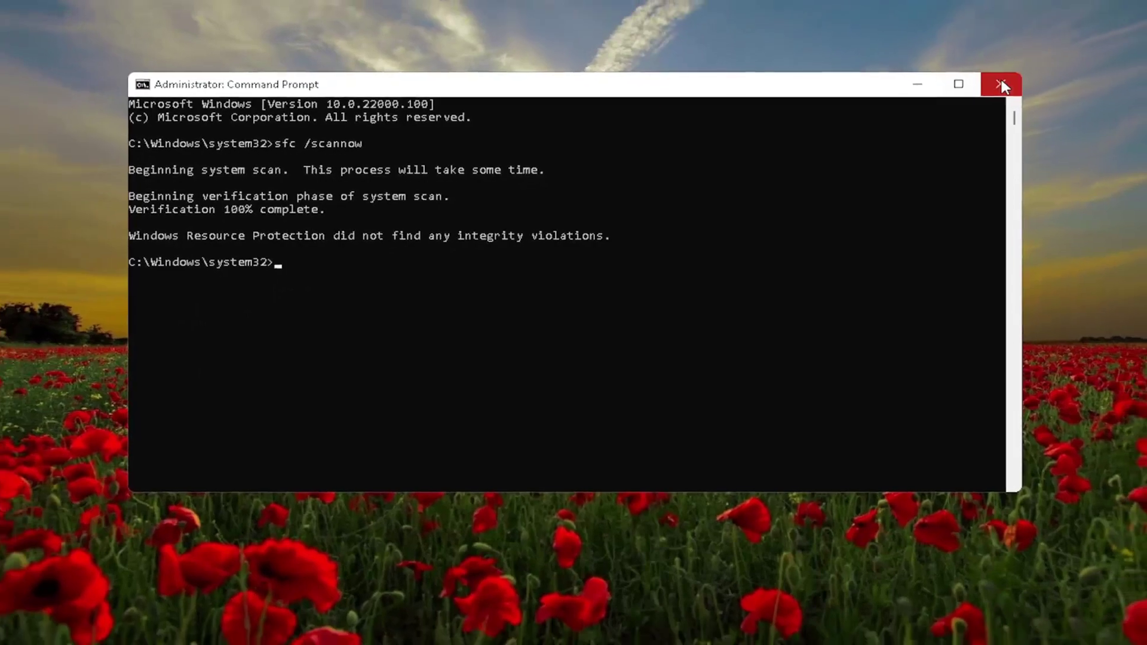
- Close Command Prompt and restart the computer
{"action": "left_click", "coordinate": [1001, 85]}
{"action": "right_click", "coordinate": [451, 628]}
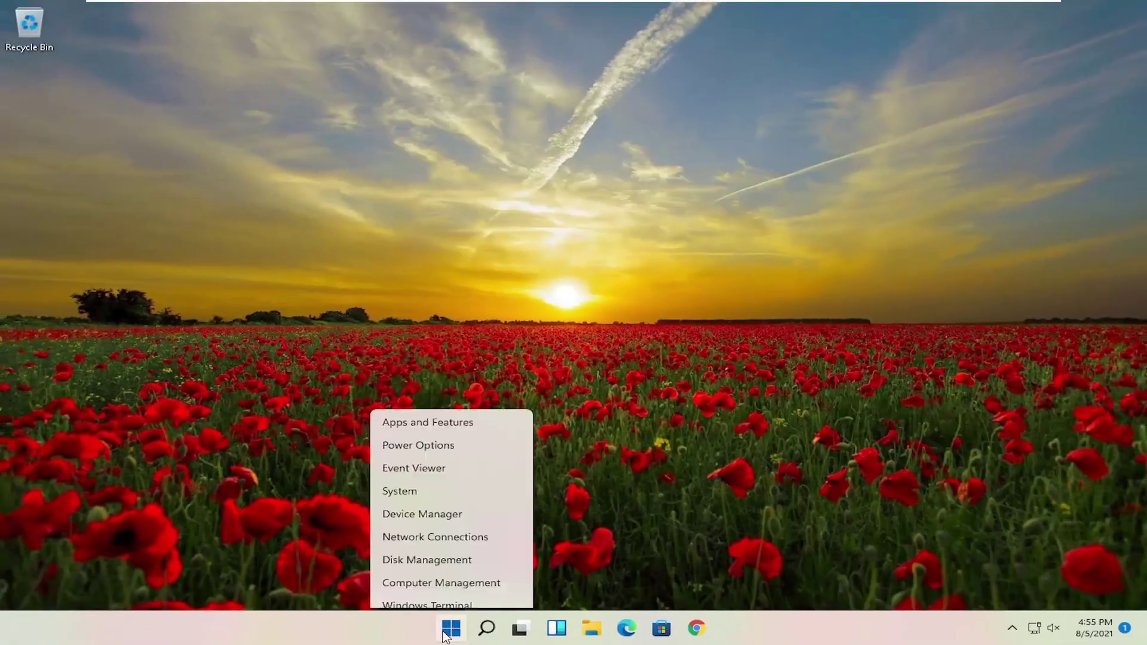
{"action": "mouse_move", "coordinate": [500, 572]}
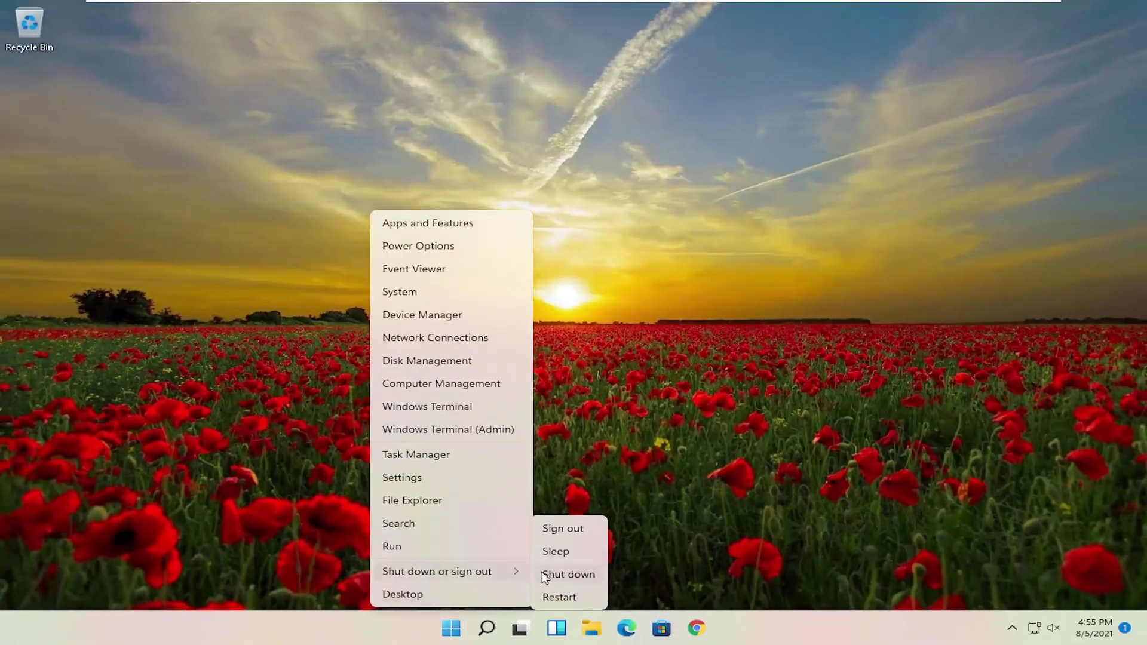
{"action": "left_click", "coordinate": [561, 597]}
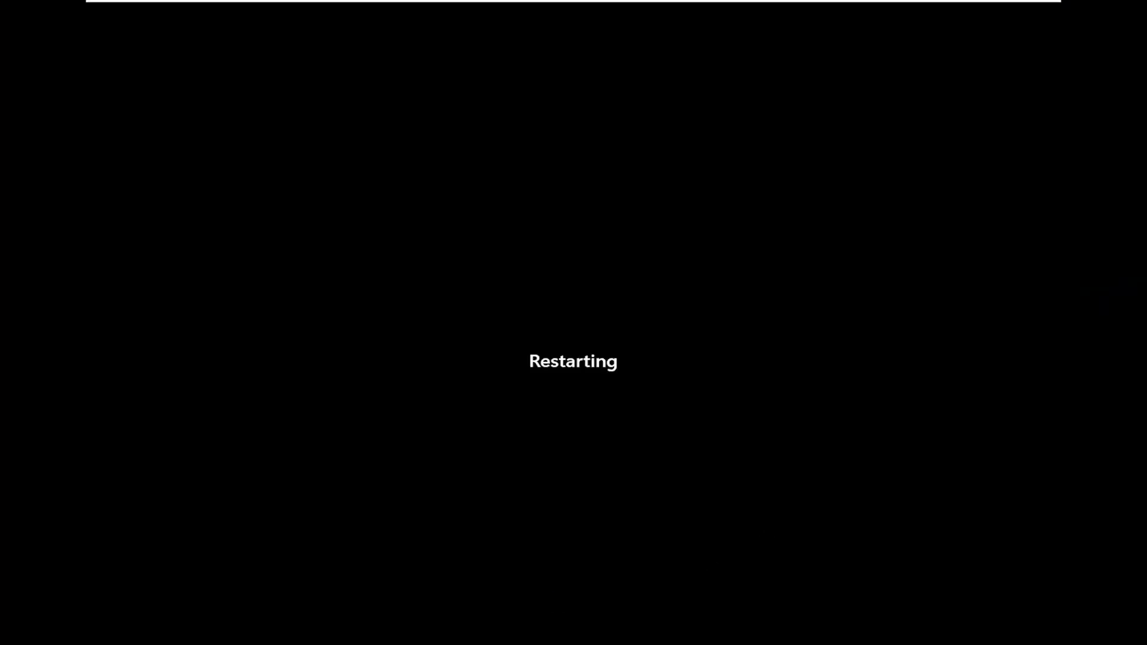